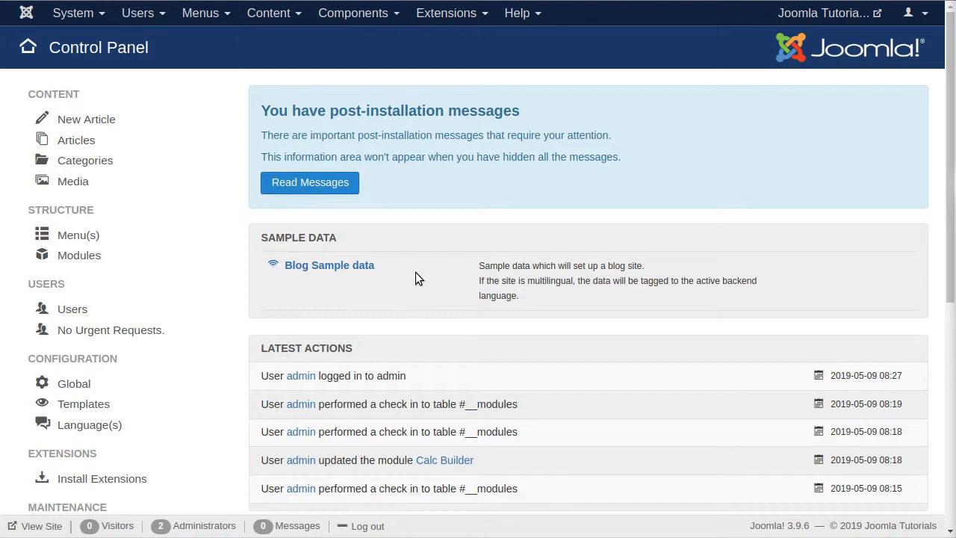
Open the Calc Builder calculators list and start a new calculator.
left_click(359, 15)
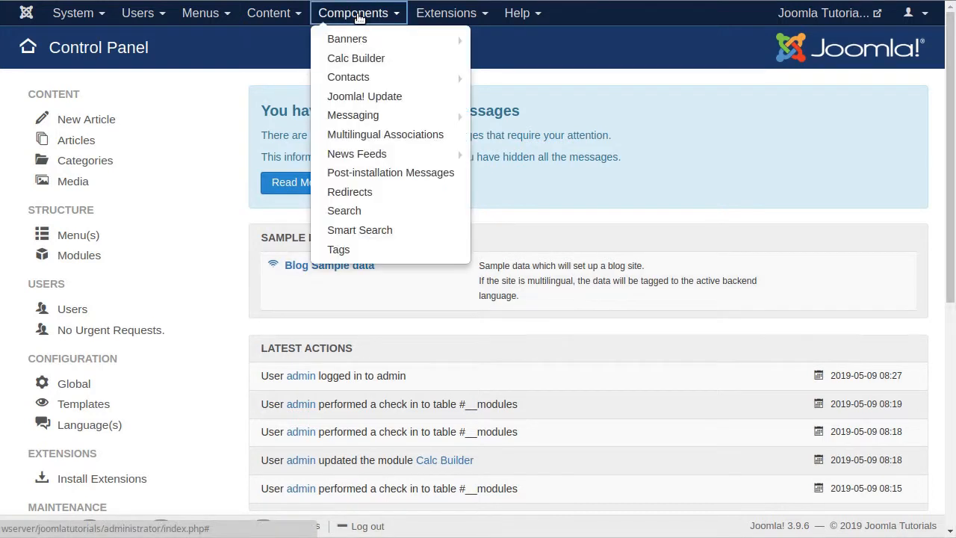
left_click(370, 56)
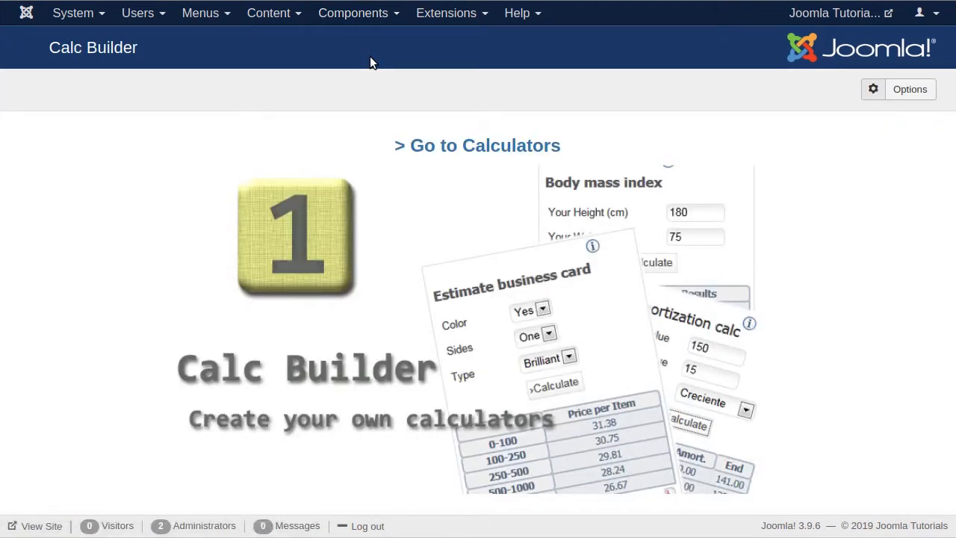
left_click(457, 151)
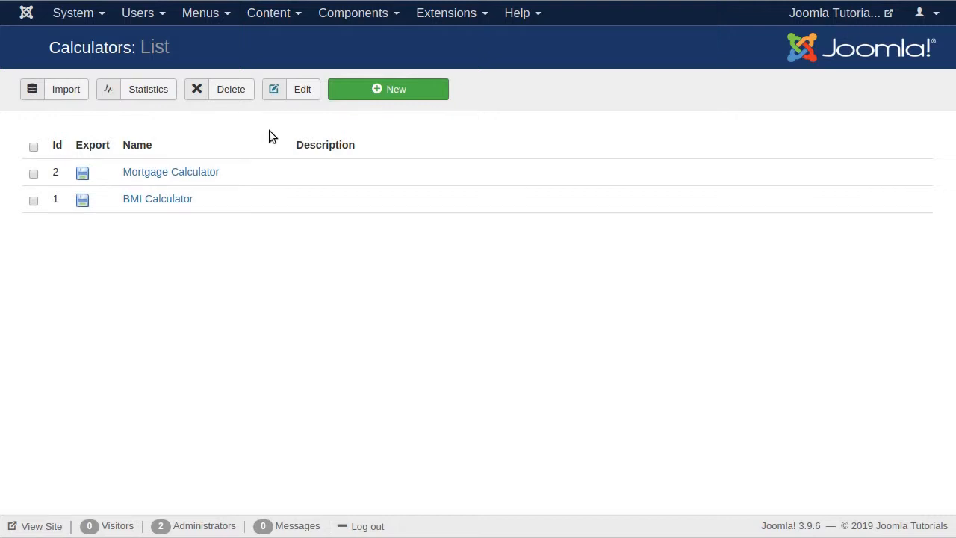
left_click(385, 95)
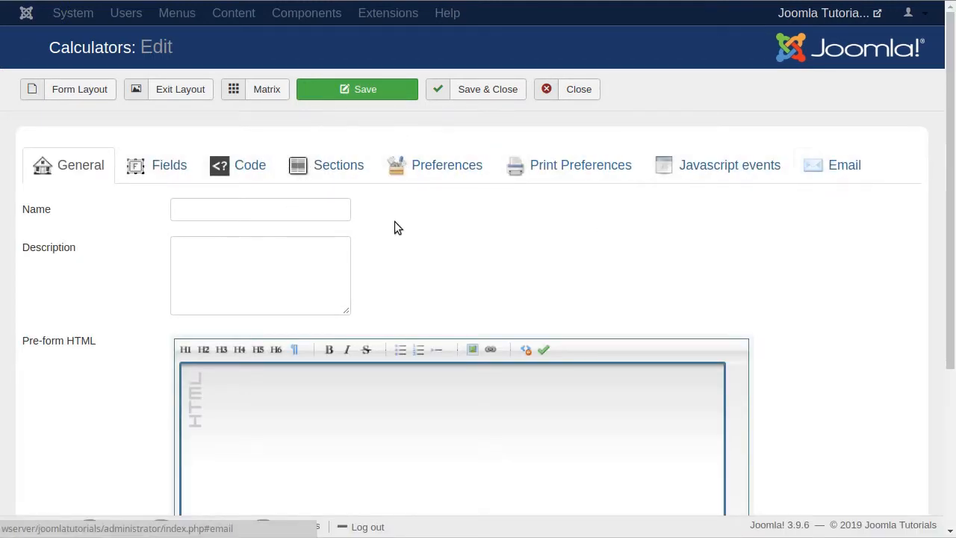
Name the new calculator "EXAMPLE".
left_click(206, 210)
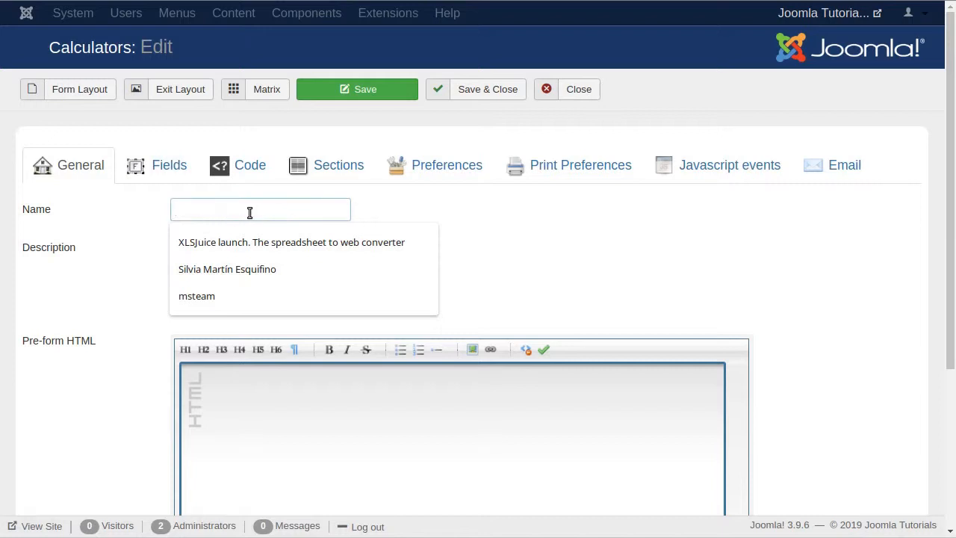
type("eXAMP")
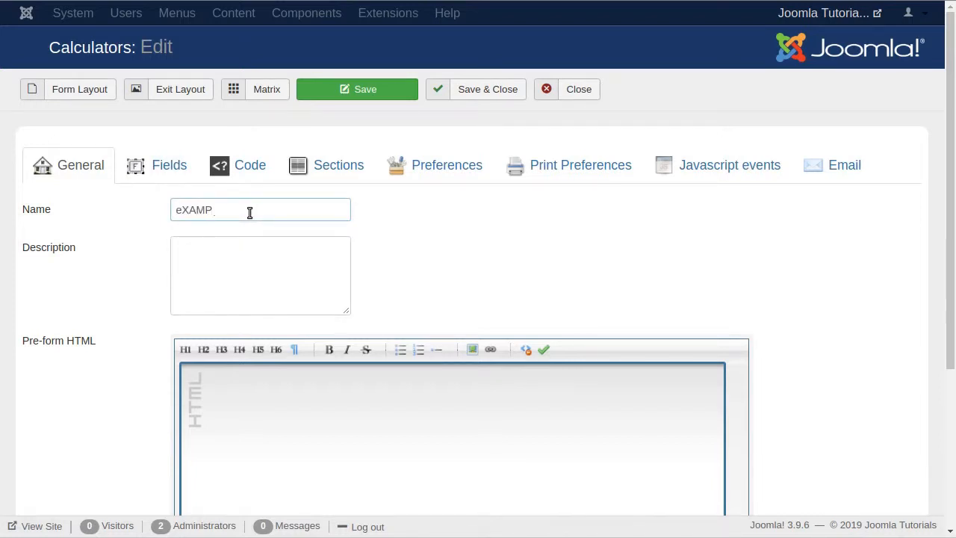
key("Home")
key("Delete")
type("E")
key("End")
type("LE")
Add a user field to the calculator, named "My first field" with the variable number1.
left_click(167, 166)
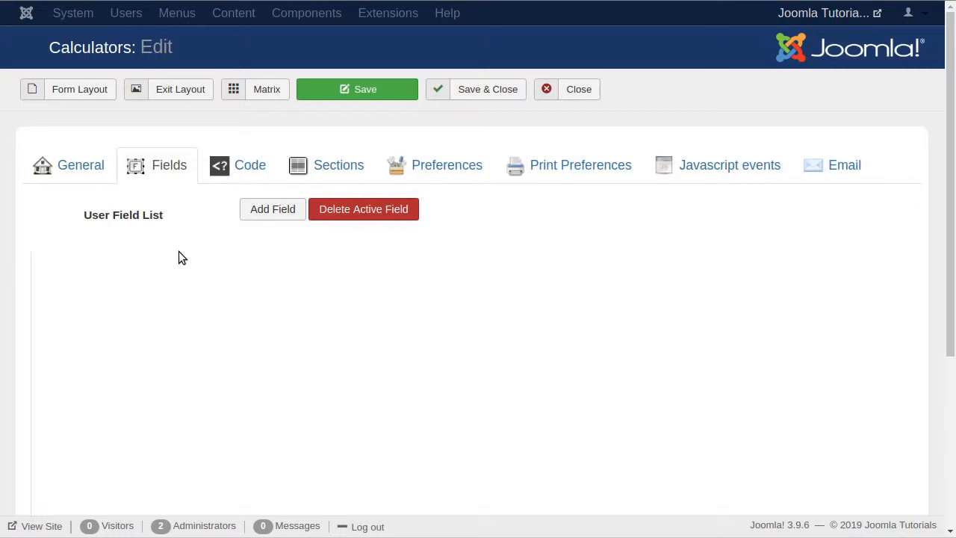
left_click(277, 210)
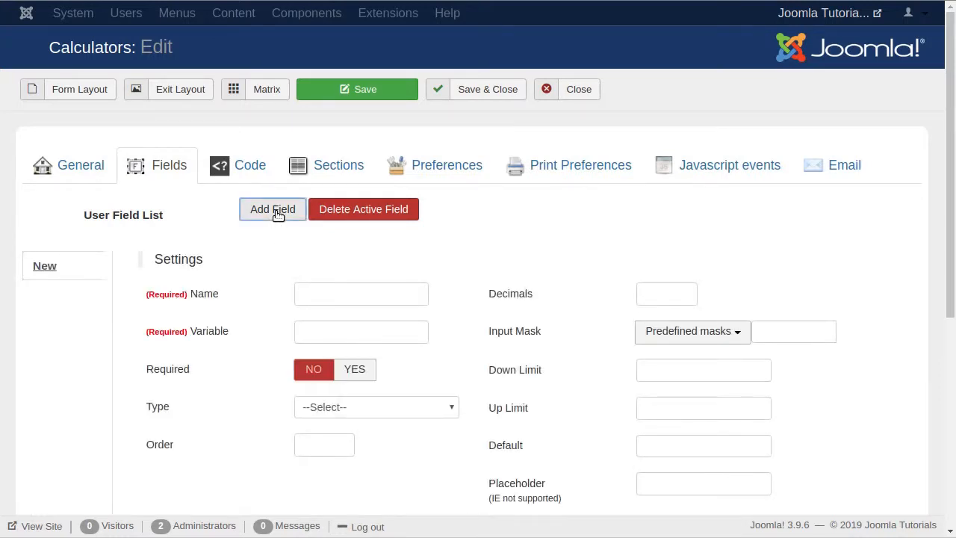
left_click(335, 300)
type("M")
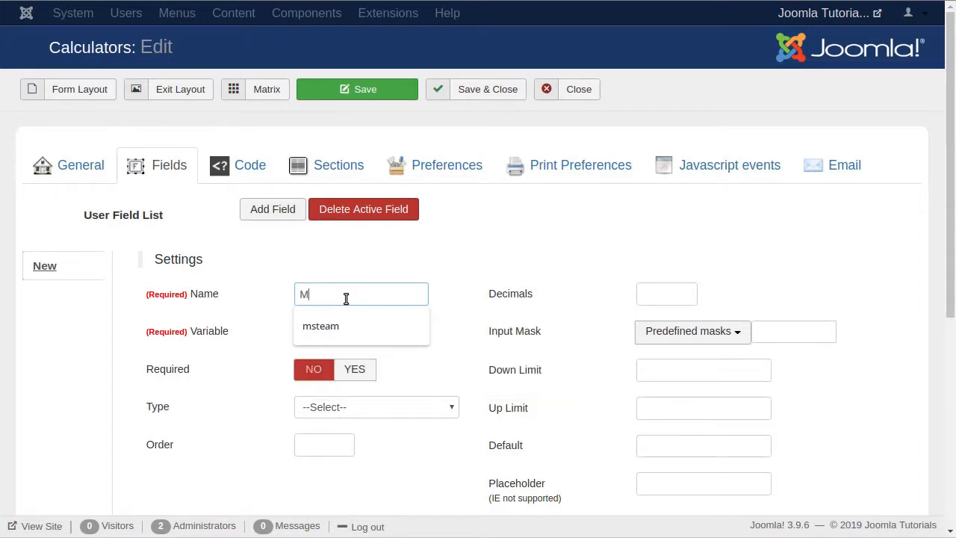
type("y first field")
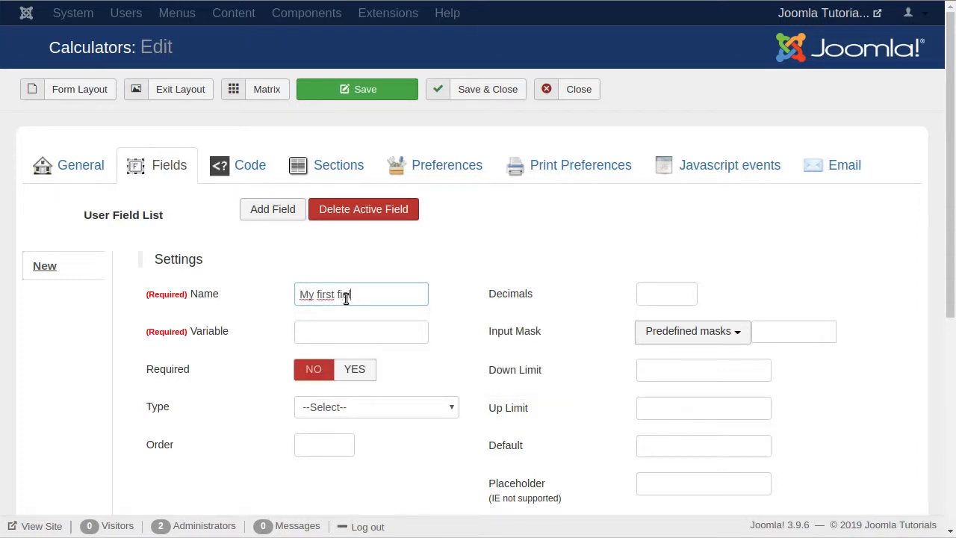
left_click(315, 336)
type("number1")
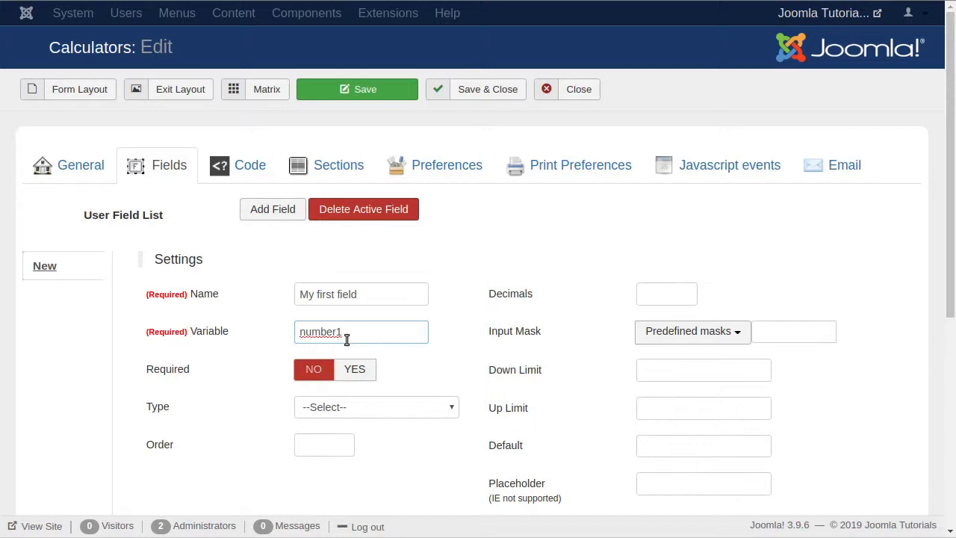
Make the first field required and set its type to Number.
left_click(362, 373)
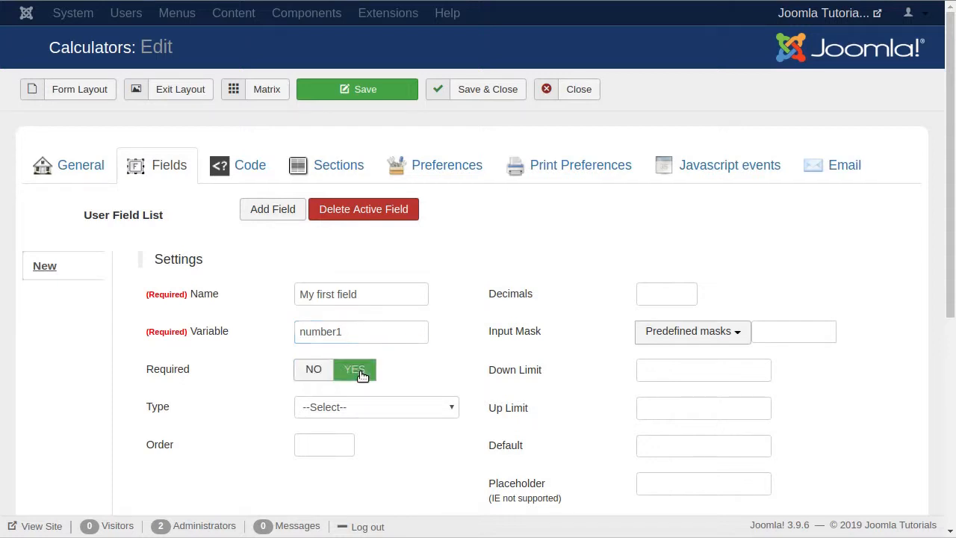
left_click(450, 411)
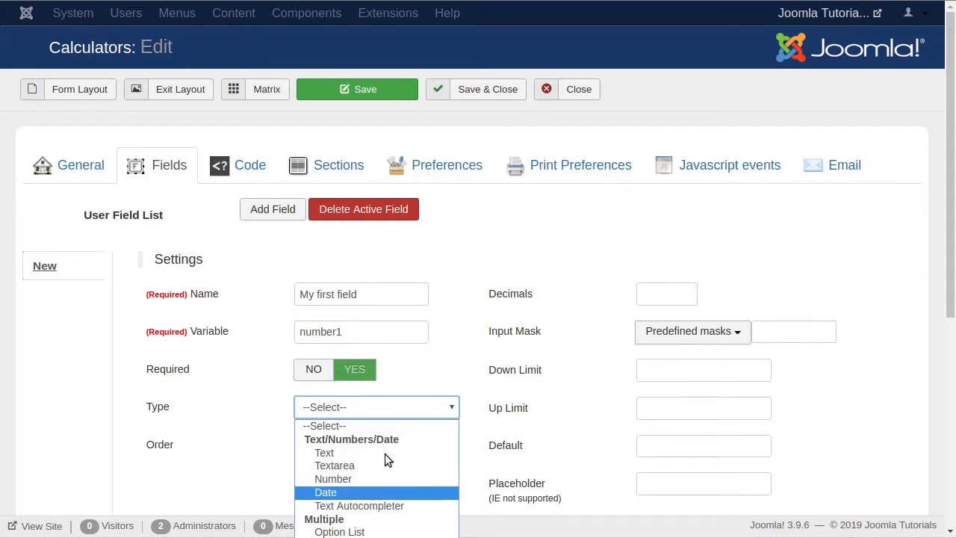
left_click(367, 478)
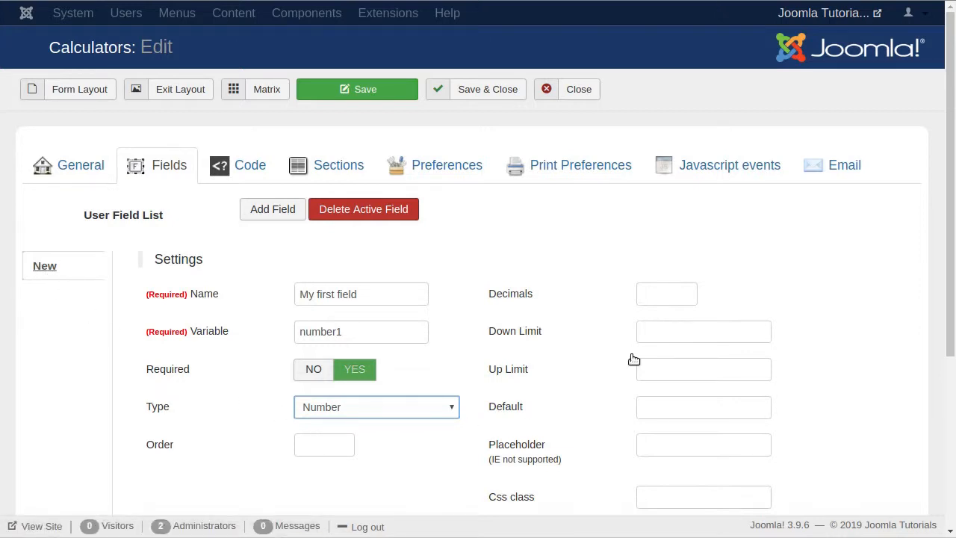
Give the first field 1 decimal, limits of 0 and 40 and the placeholder "Please enter a number", and save the calculator.
left_click(666, 295)
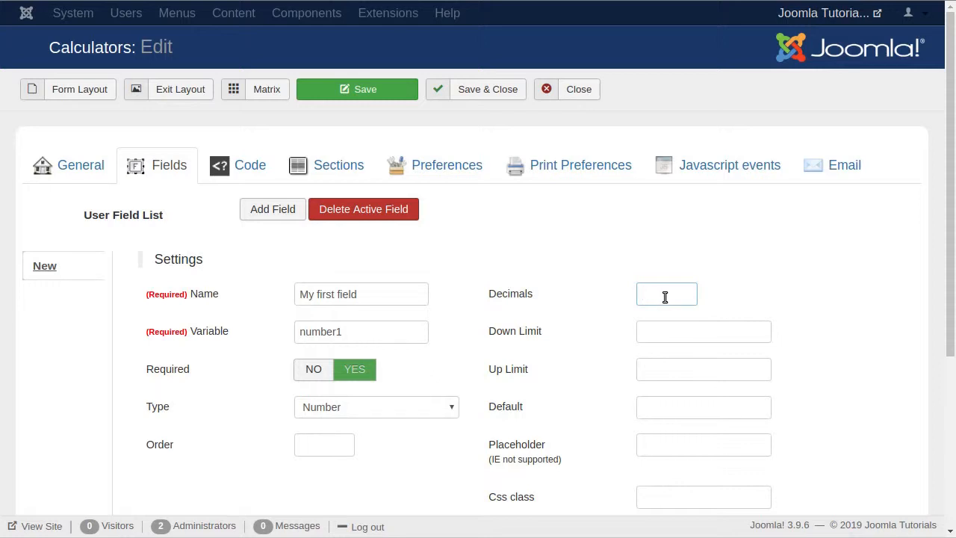
type("1")
type("0")
left_click(667, 367)
type("40")
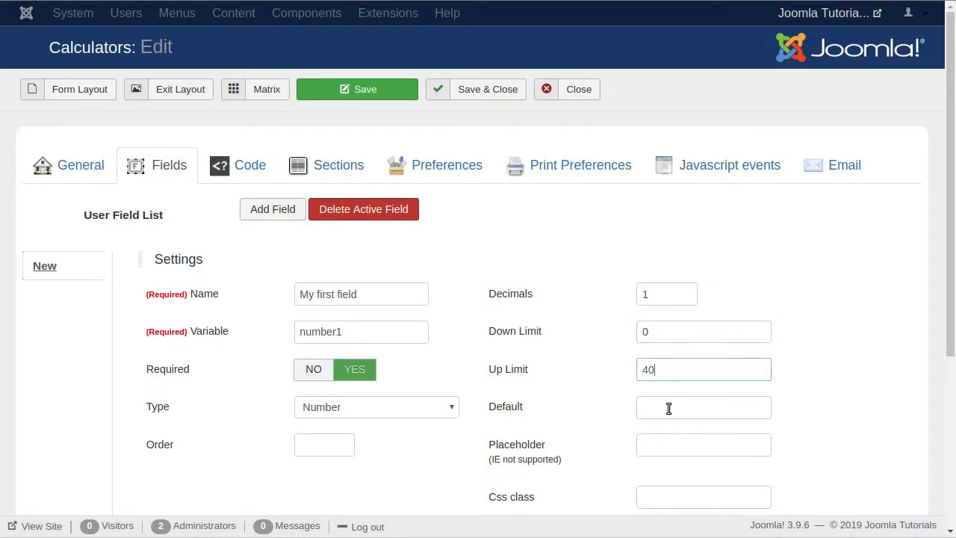
left_click(665, 444)
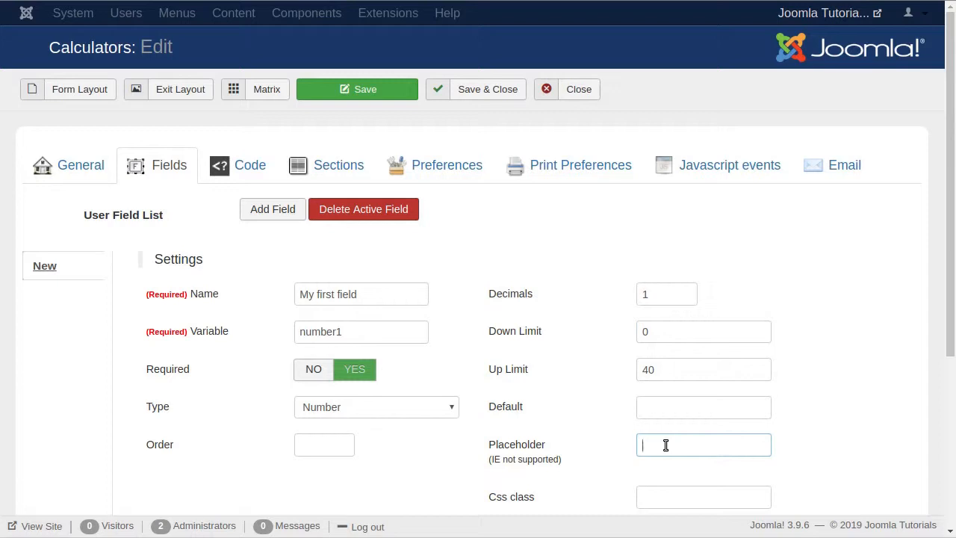
type("Please enter a number")
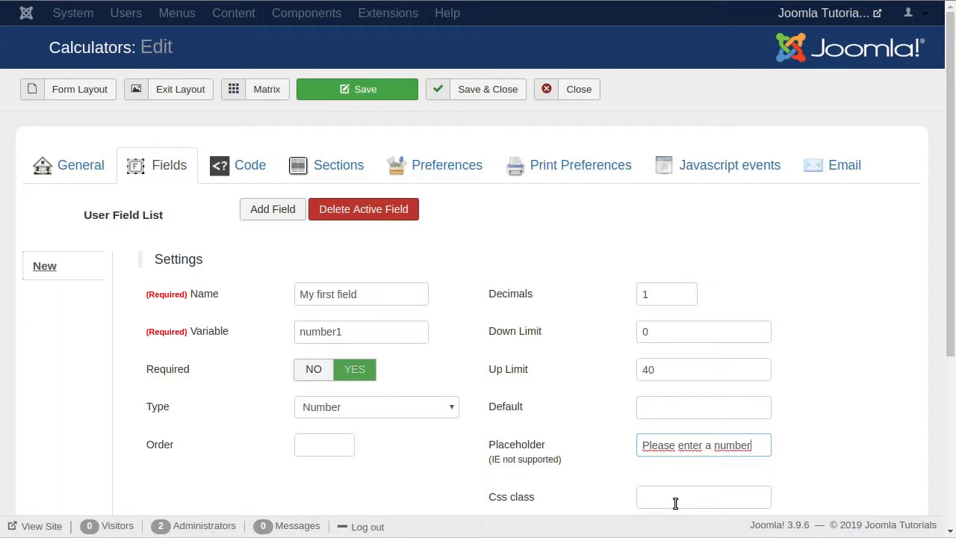
left_click(375, 90)
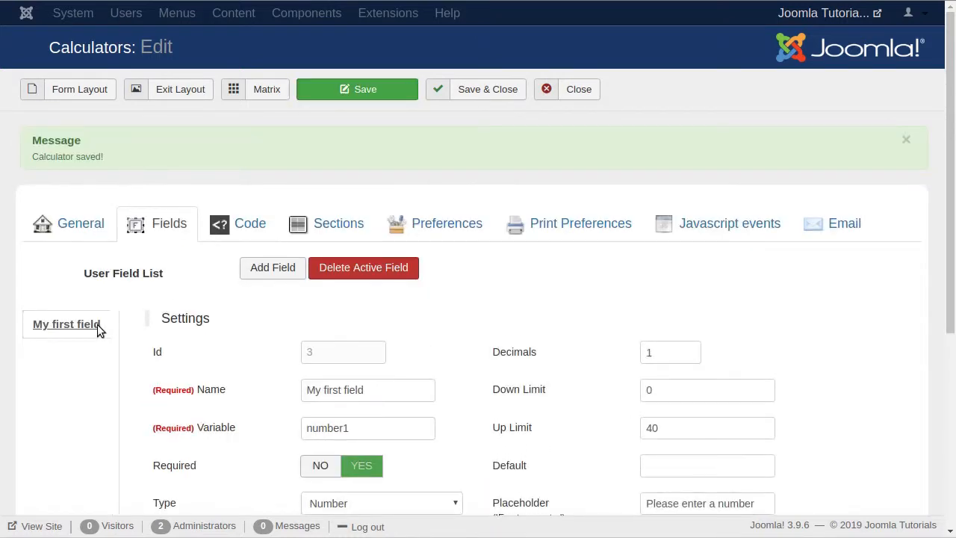
Add a Number field named "My second field" with the variable number2, and save the calculator.
left_click(282, 271)
left_click(342, 358)
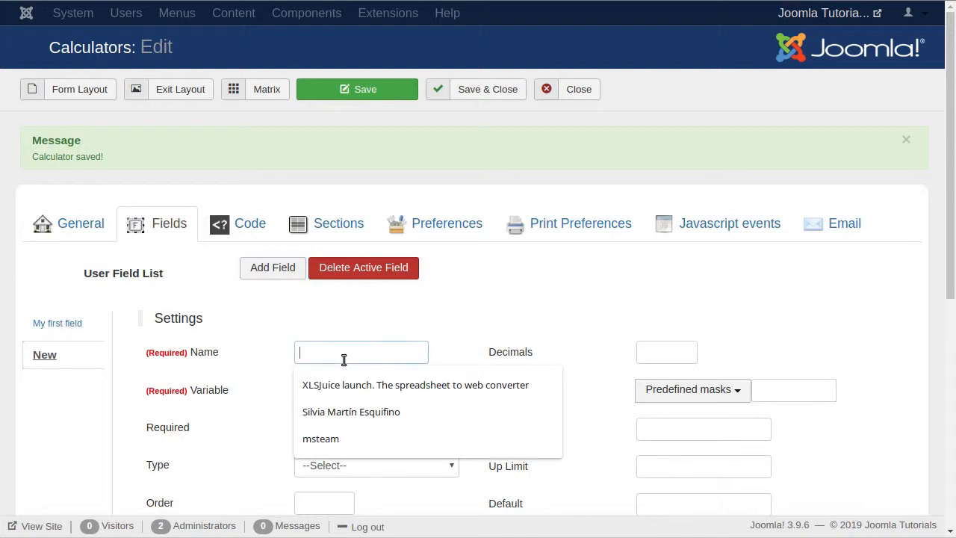
type("My second f")
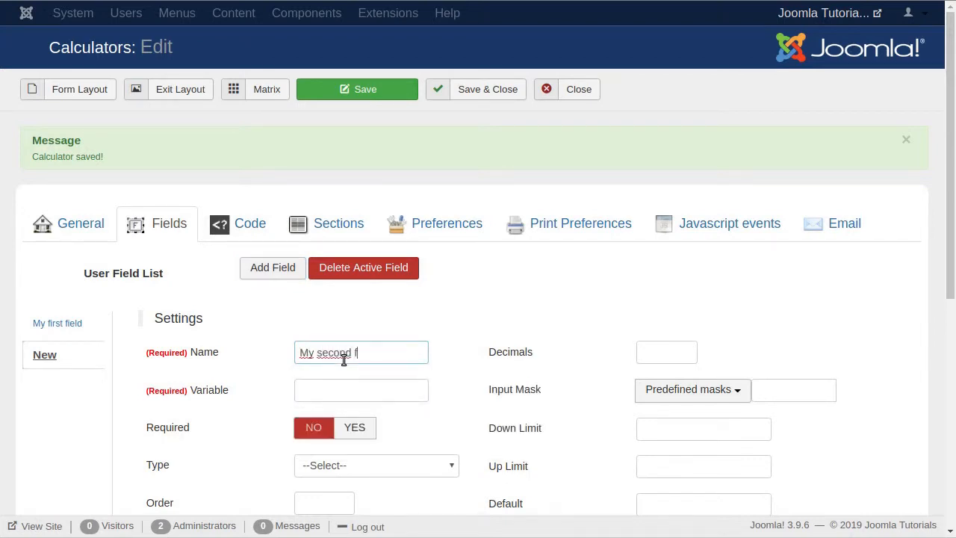
type("ield")
key("Tab")
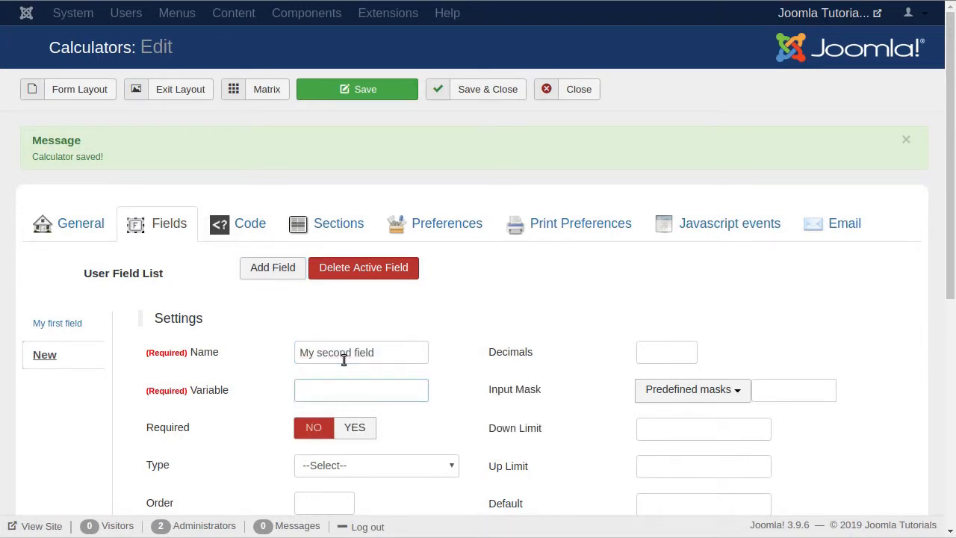
type("number2")
left_click(393, 467)
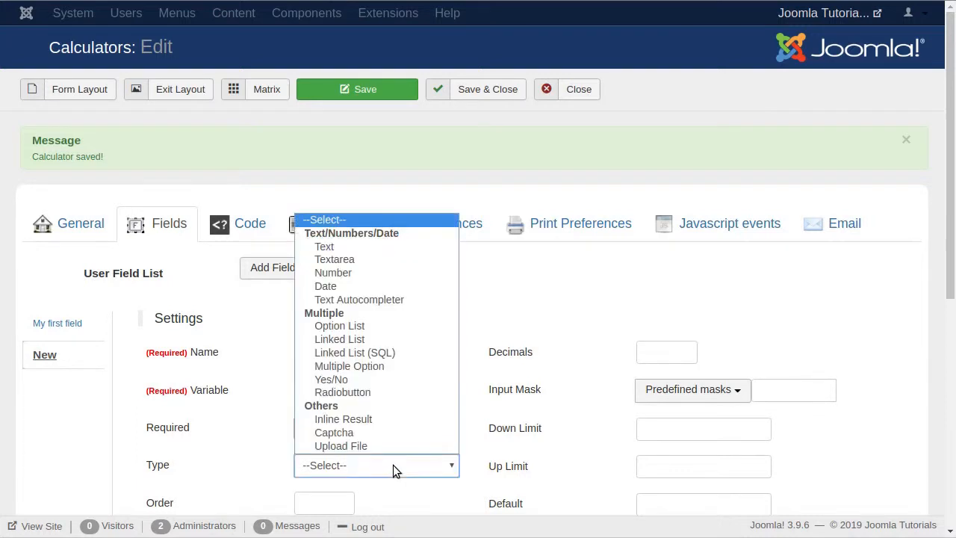
left_click(368, 274)
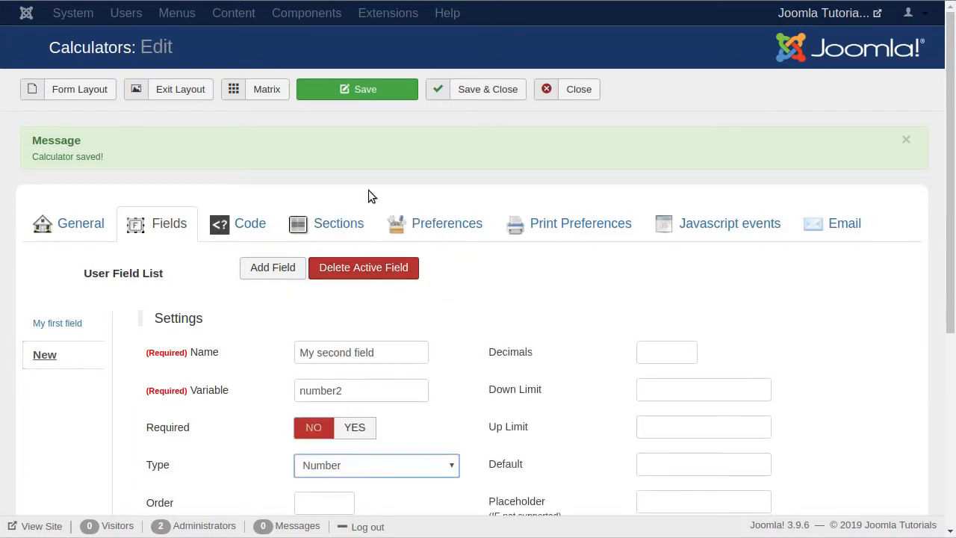
left_click(375, 87)
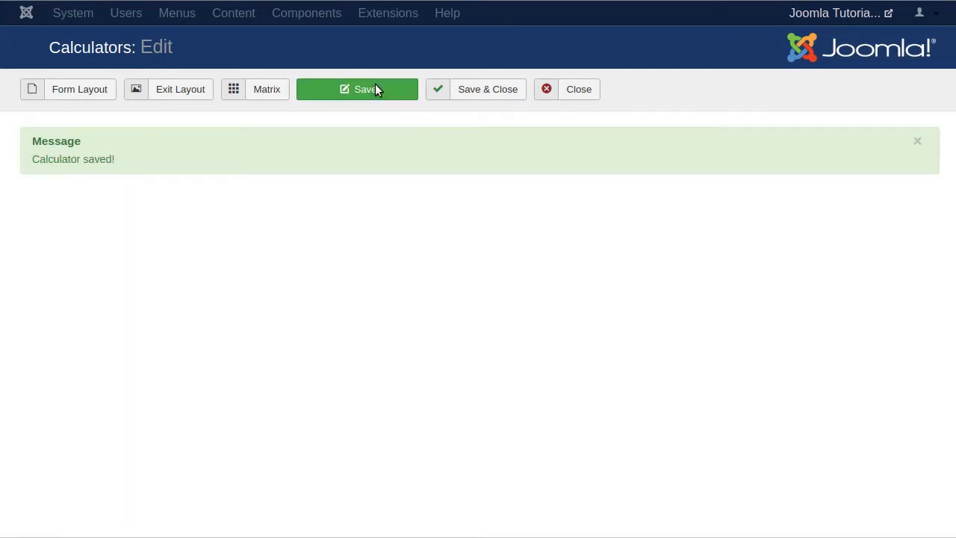
Open the calculator's form layout for editing.
left_click(80, 90)
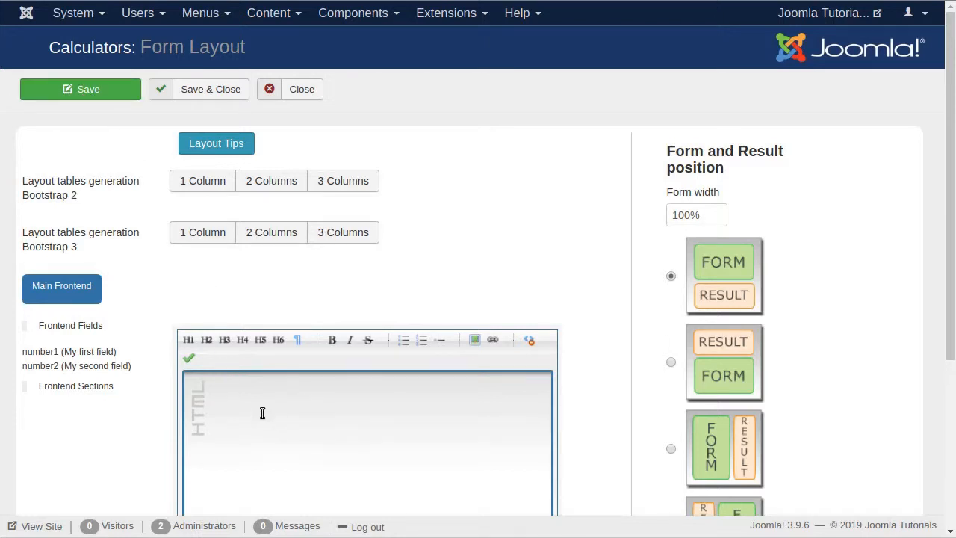
Enter the field tag ##number1## in the main frontend layout's HTML and select it.
left_click(381, 431)
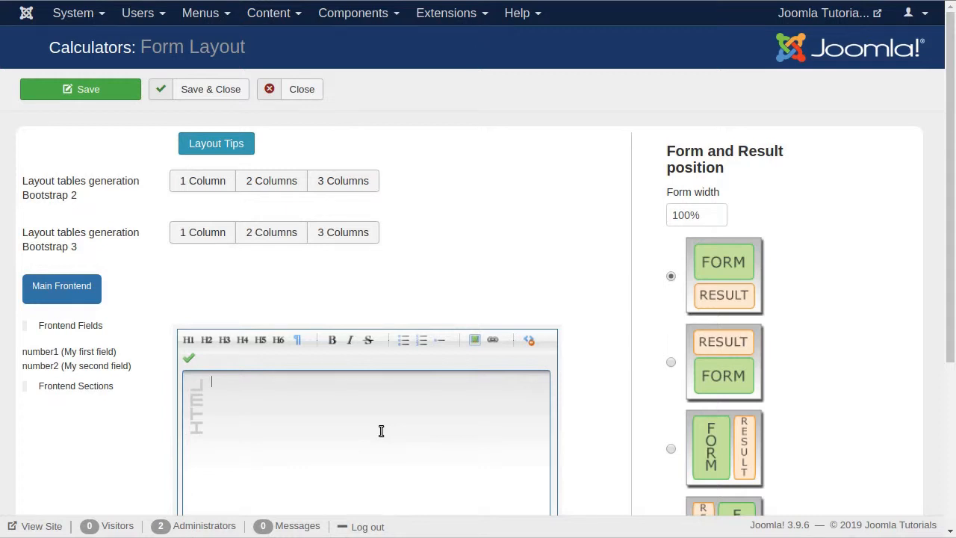
type("##number1##")
left_click_drag(287, 383, 207, 383)
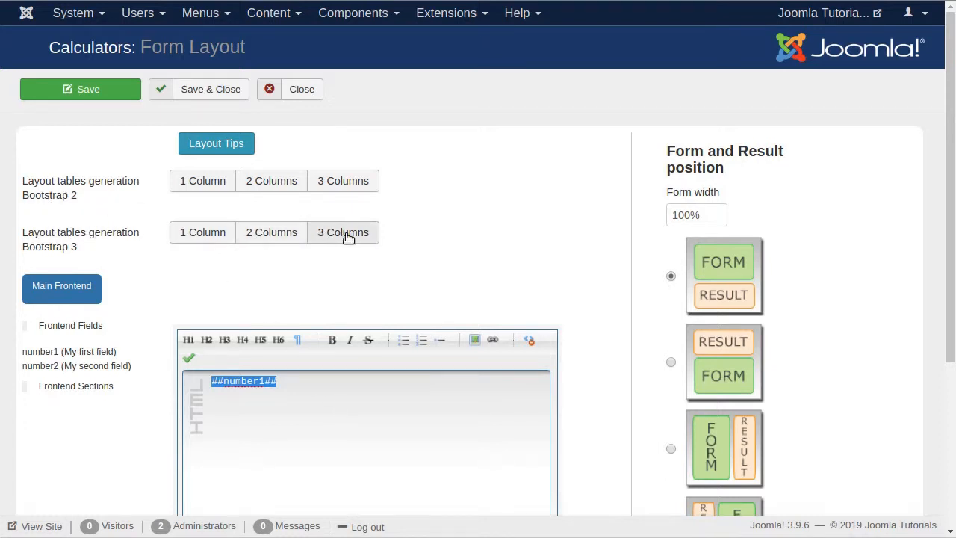
Generate a one-column Bootstrap 3 form layout in place of the current layout, then save and close it.
left_click(198, 235)
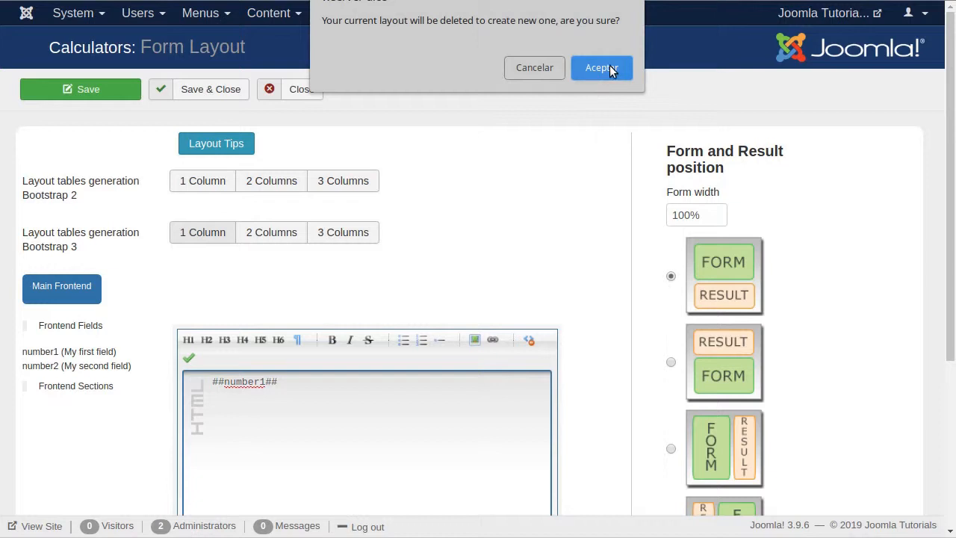
left_click(602, 68)
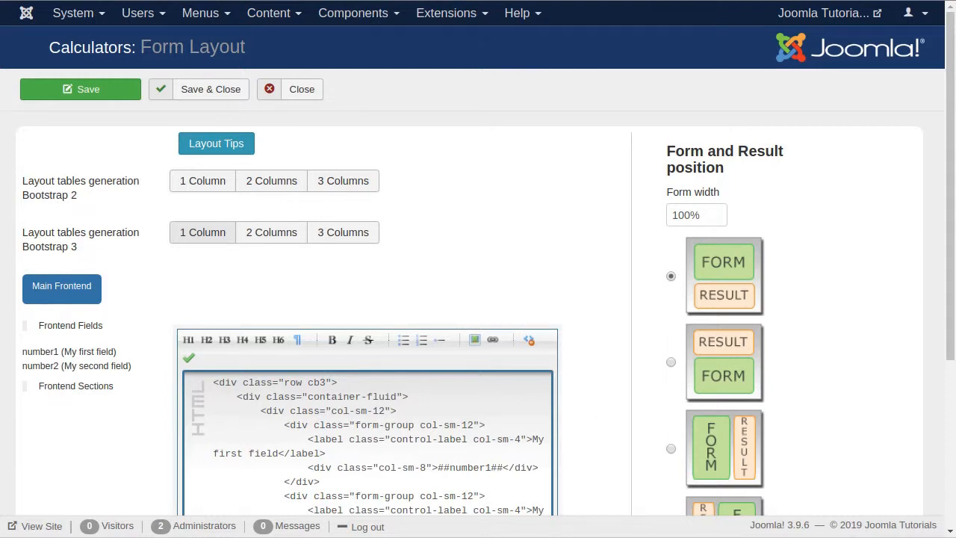
scroll(945, 375, "down", 1)
left_click_drag(946, 372, 952, 277)
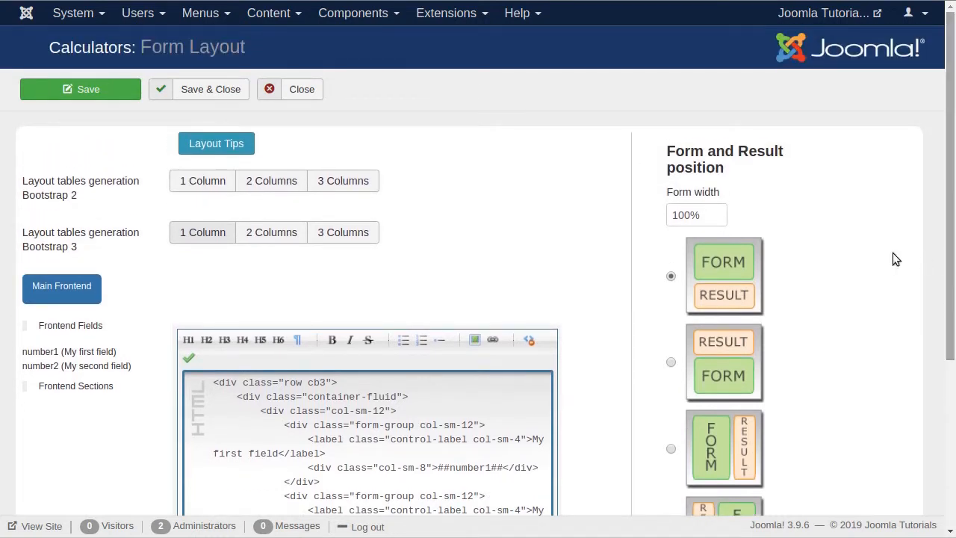
left_click(212, 90)
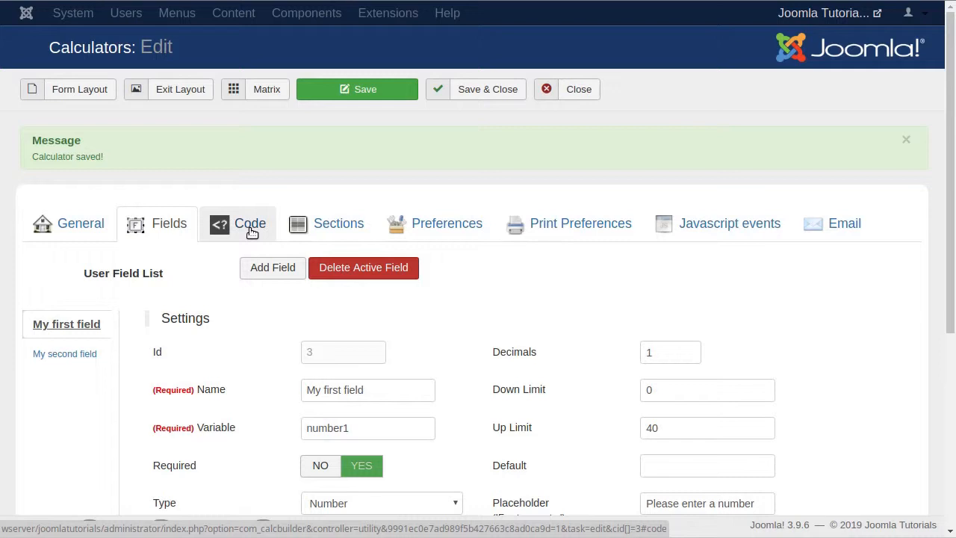
Open the calculator's code section and view the code tip on getting the value from a one-value field.
left_click(251, 231)
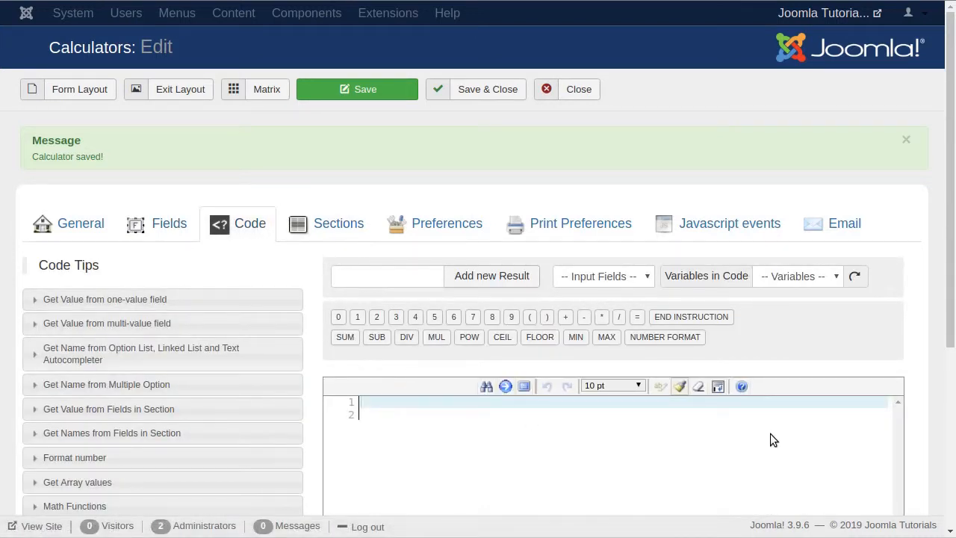
left_click_drag(952, 347, 955, 384)
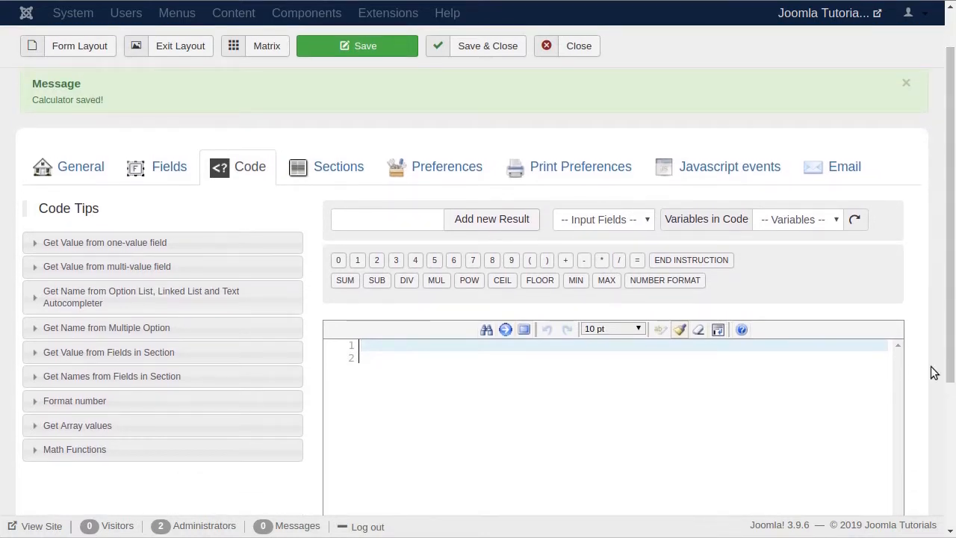
left_click(129, 243)
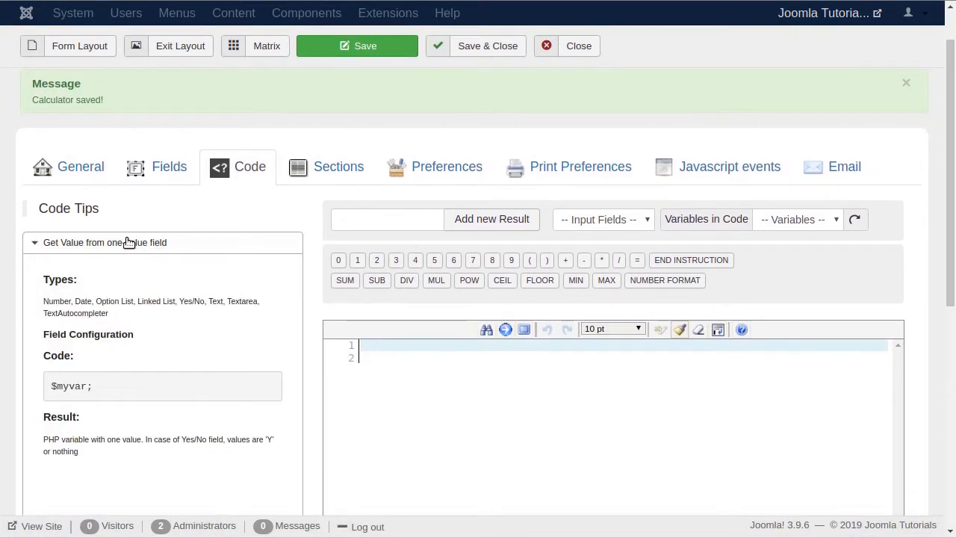
Collapse the one-value field code tip and check the tip on getting the value from a multi-value field.
left_click(128, 242)
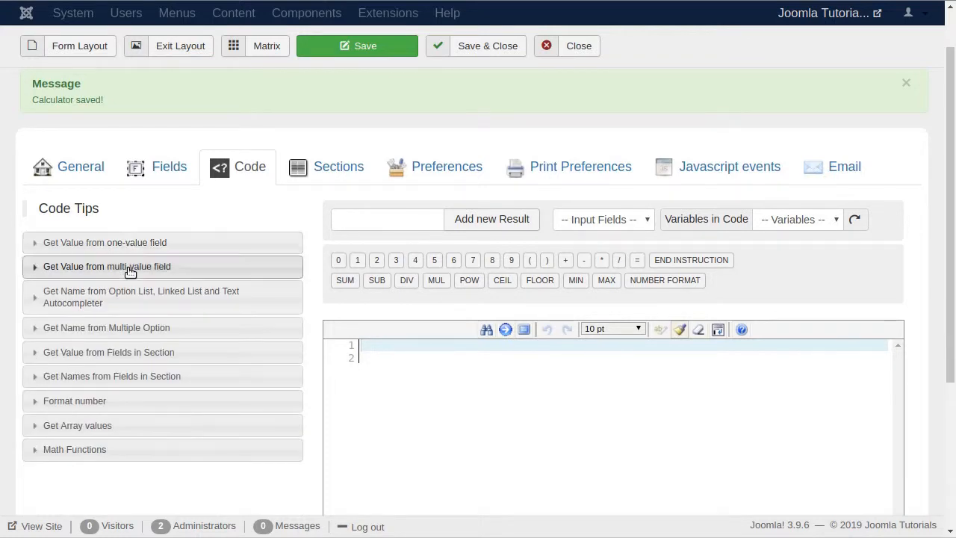
left_click(129, 269)
left_click(129, 271)
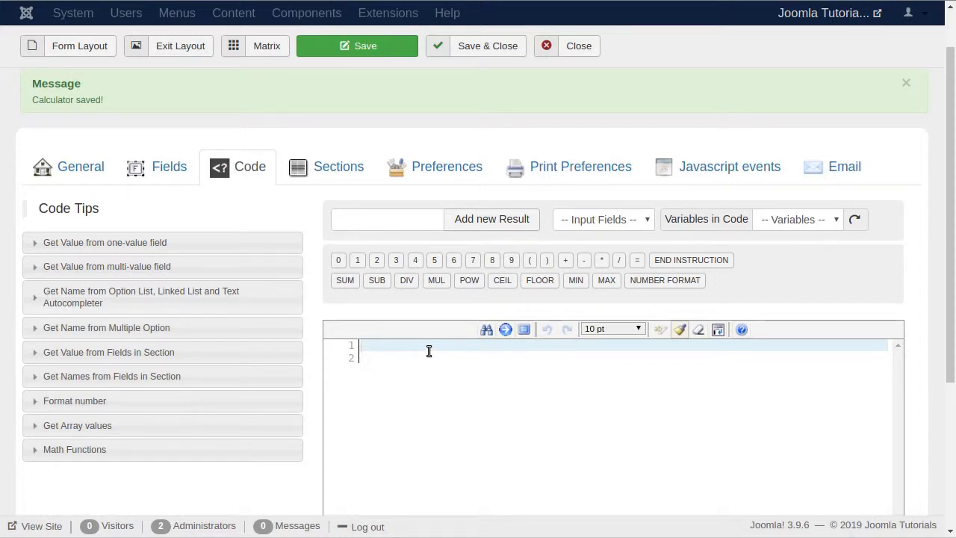
Write the calculation code $myresult=$number1+$number2; in the code editor.
type("re")
key("BackSpace")
type("myresult")
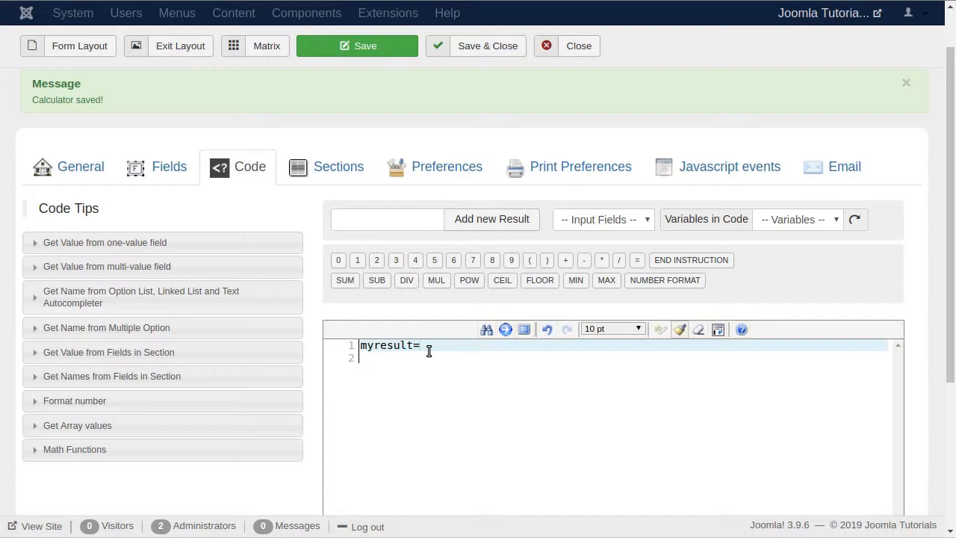
type("=number1+number2")
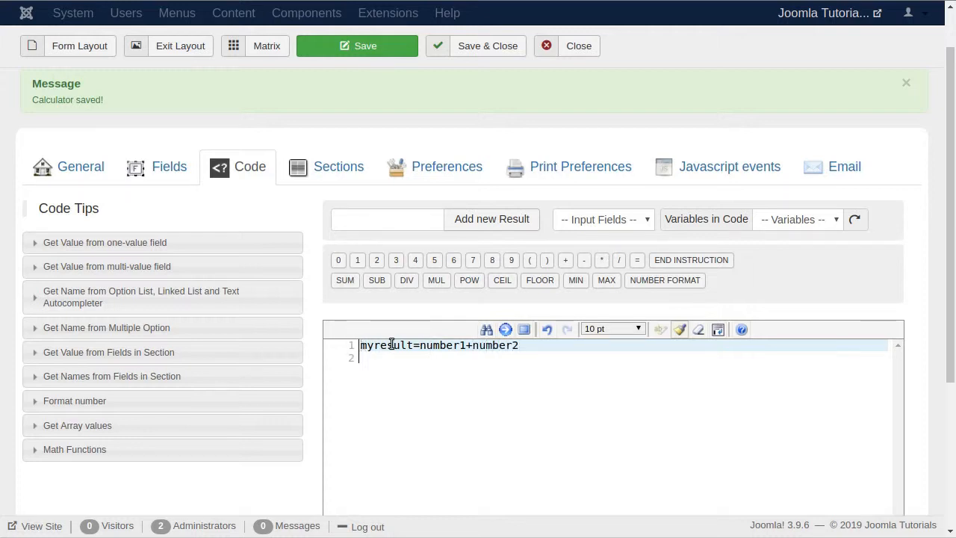
key("Home")
type("$")
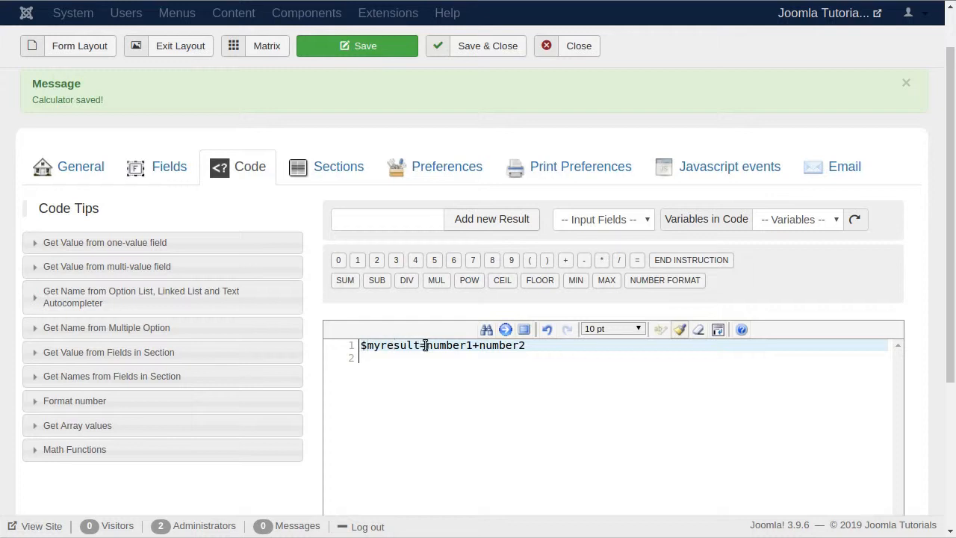
left_click(428, 345)
type("$")
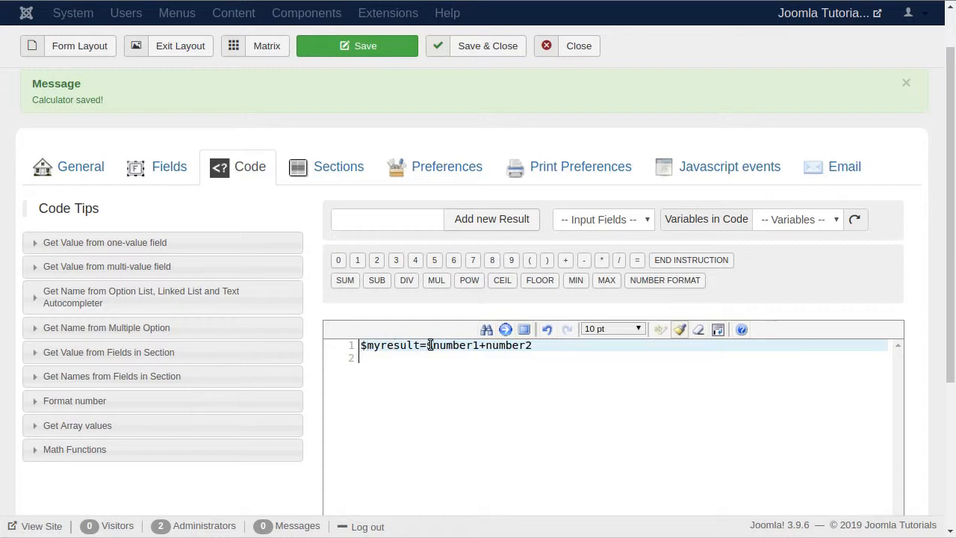
left_click(497, 347)
type("$")
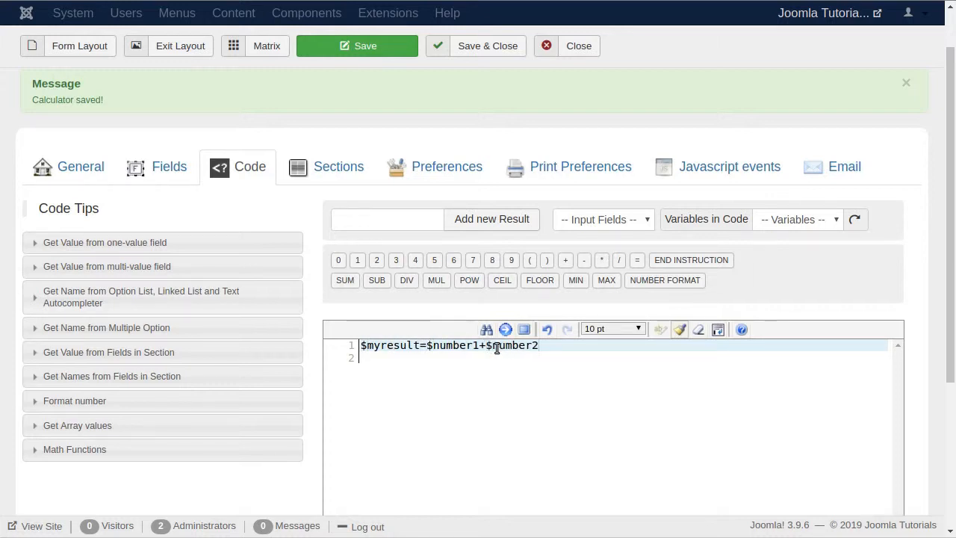
Examine the arithmetic examples in the Math Functions code tip.
left_click(92, 452)
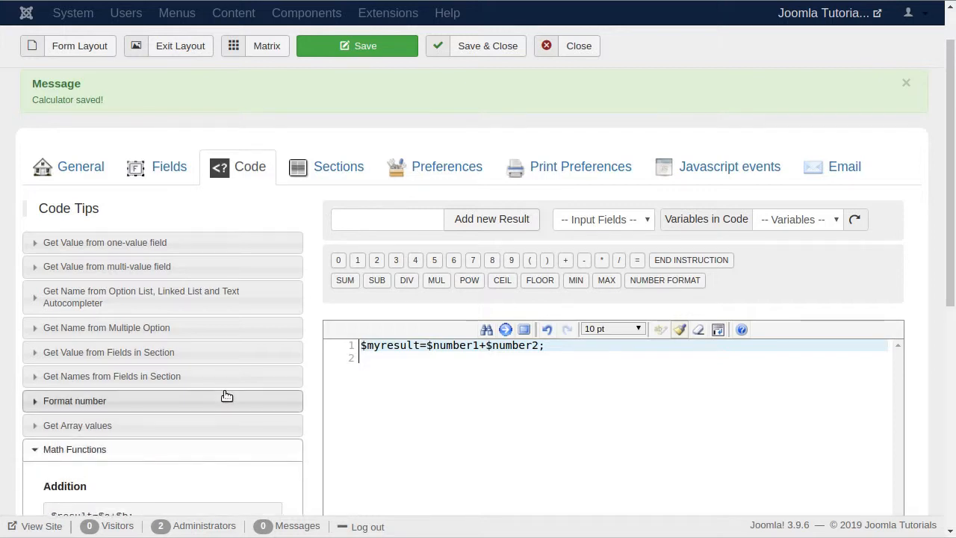
left_click_drag(950, 302, 952, 404)
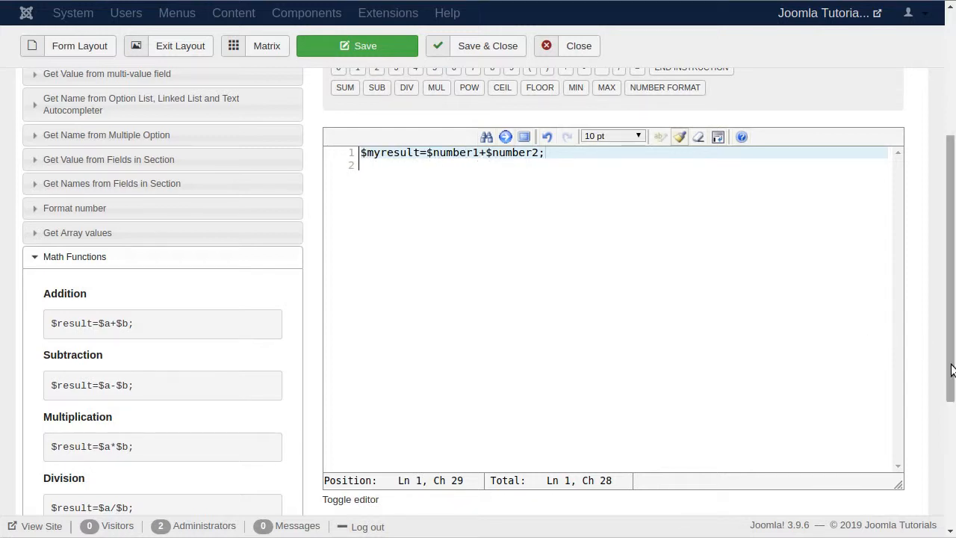
left_click_drag(952, 365, 951, 260)
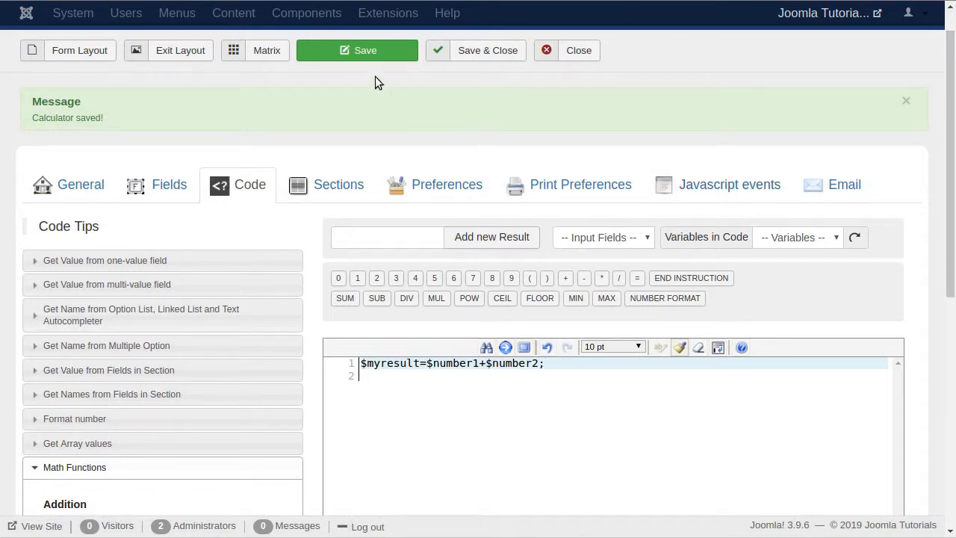
Save the calculator and write its exit layout text: "You asked me to sum two numbers: ##number1## and ##number2## and the result is ##myresult##".
left_click(362, 54)
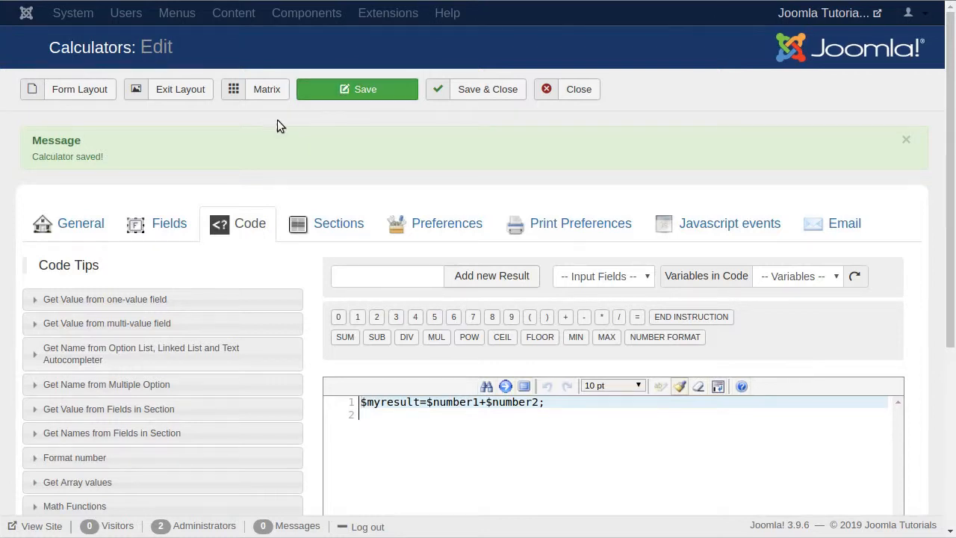
left_click(188, 93)
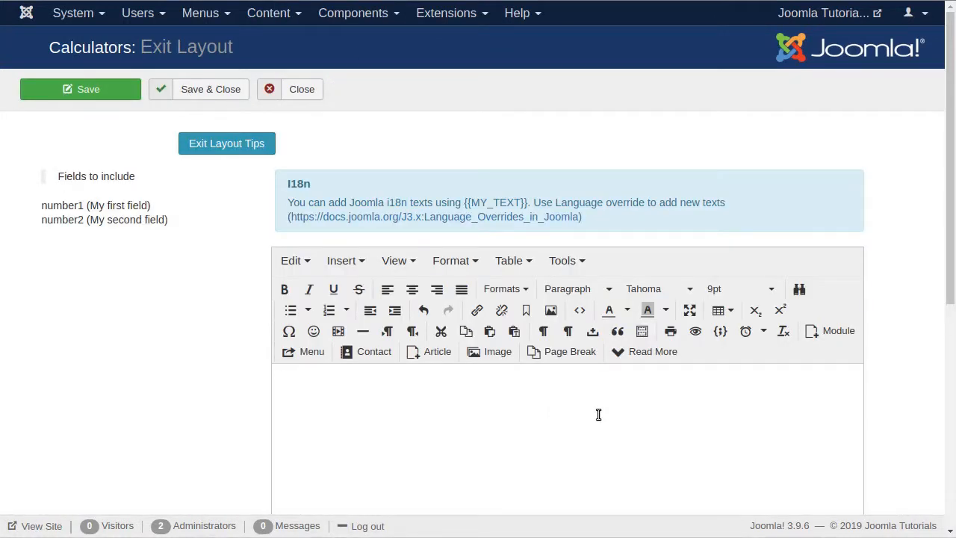
type("You asked me to sum")
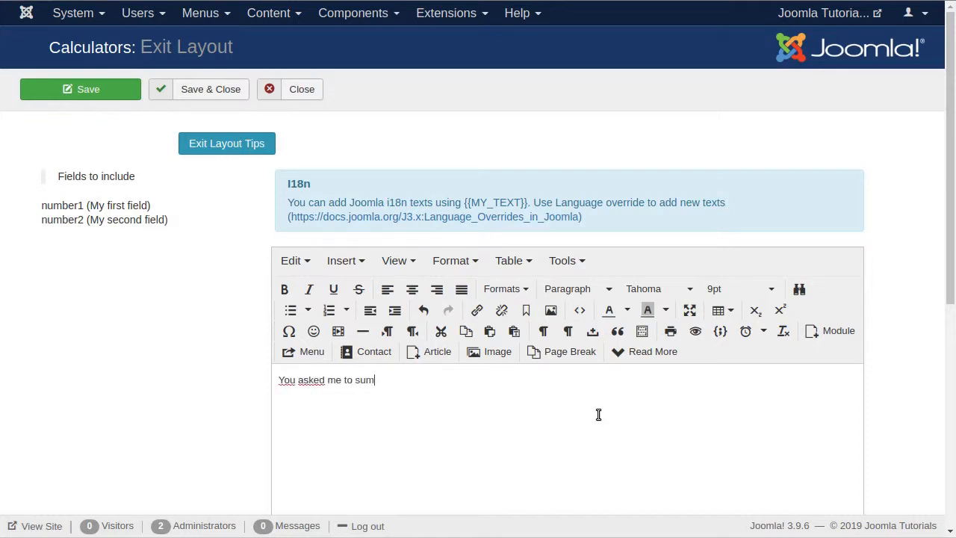
type(" two numbers: ")
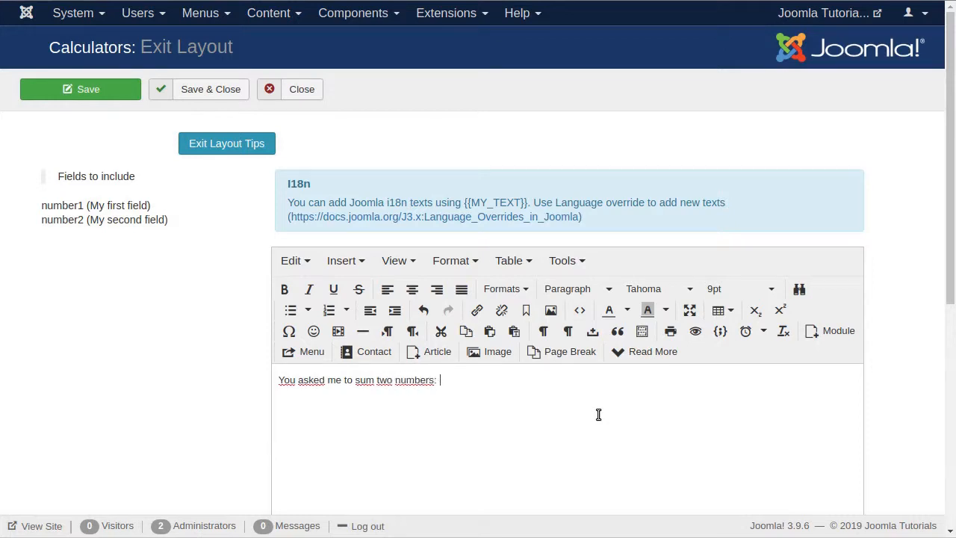
type("##number1## and ##number")
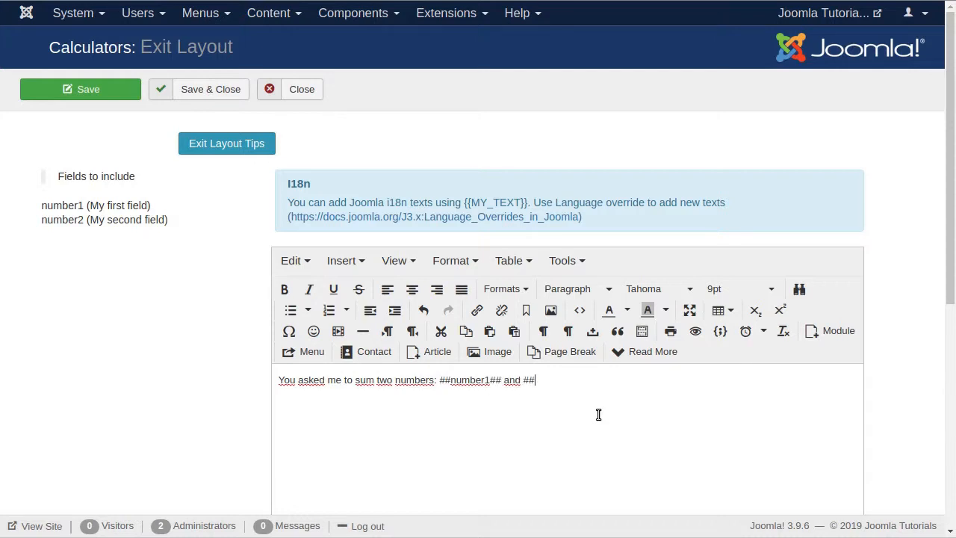
type("2## and the result is")
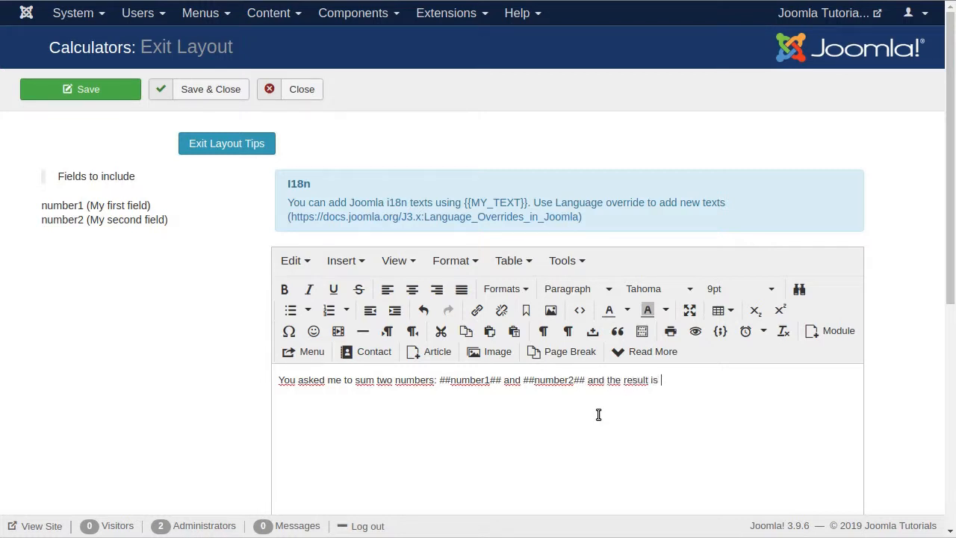
type(" ##myresult##")
Make ##number1##, ##number2## and ##myresult## bold in the exit layout text, then save and close the layout and the calculator.
left_click(441, 380)
left_click_drag(460, 380, 503, 380)
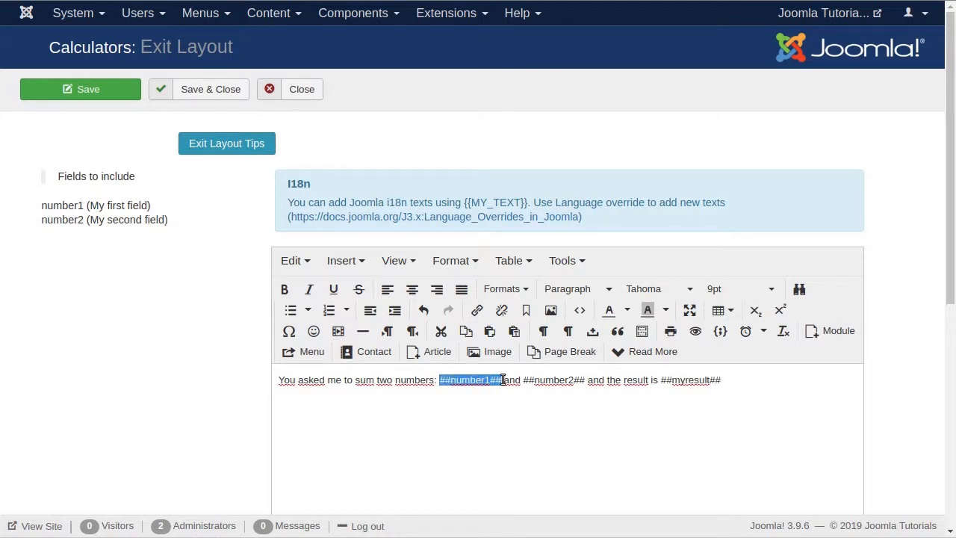
left_click(284, 289)
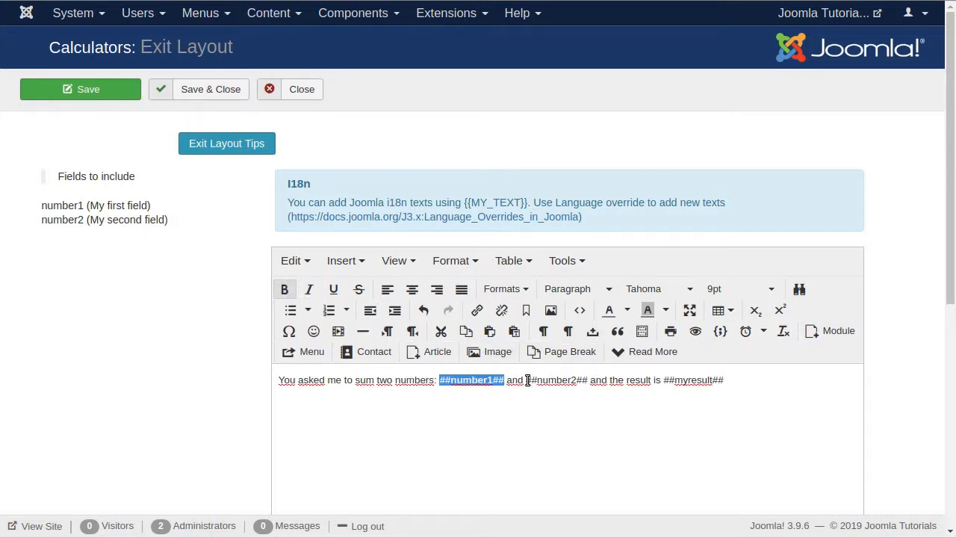
left_click_drag(526, 380, 589, 381)
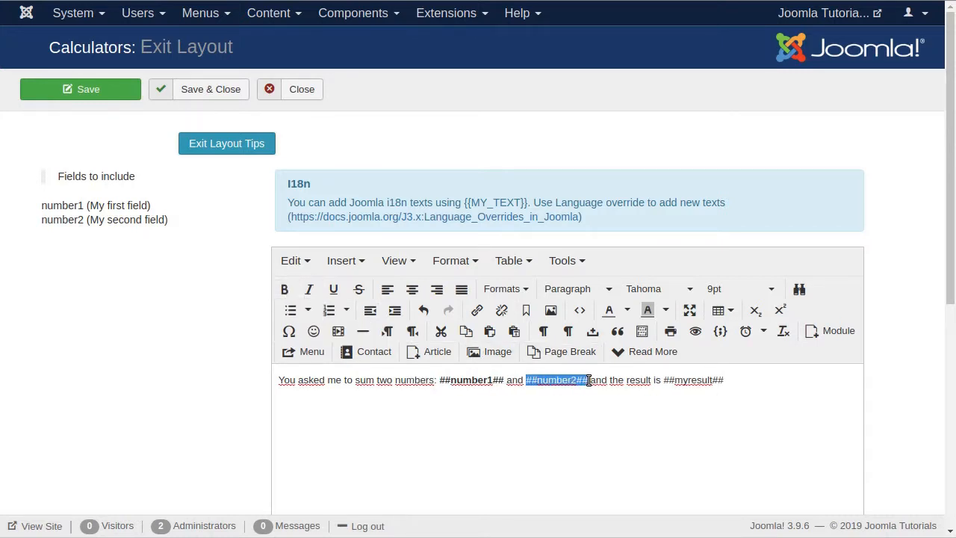
left_click(284, 289)
left_click_drag(667, 379, 727, 380)
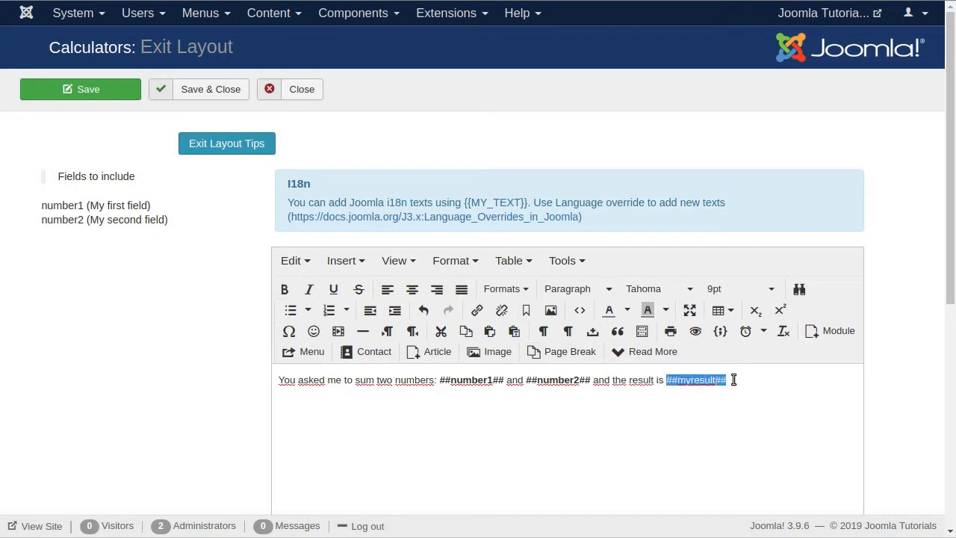
left_click(285, 290)
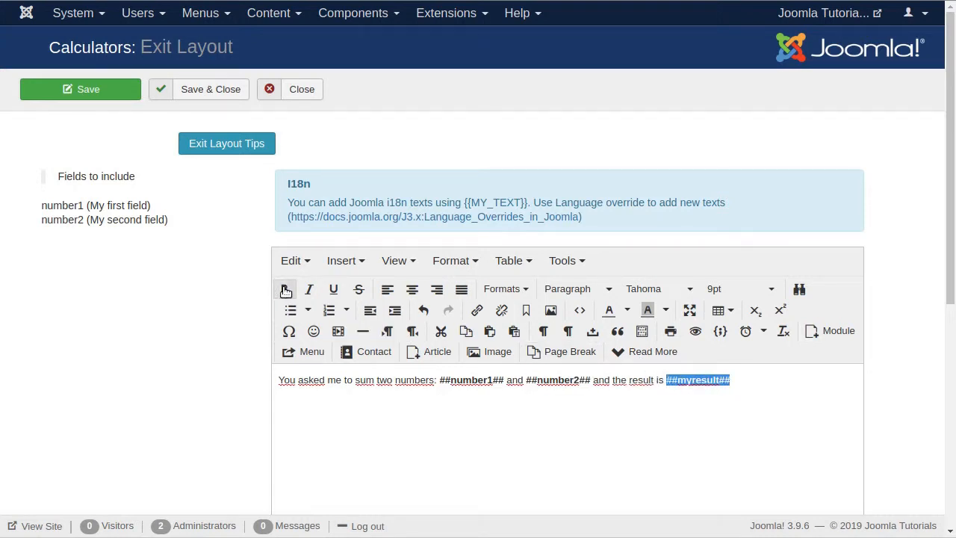
left_click(227, 90)
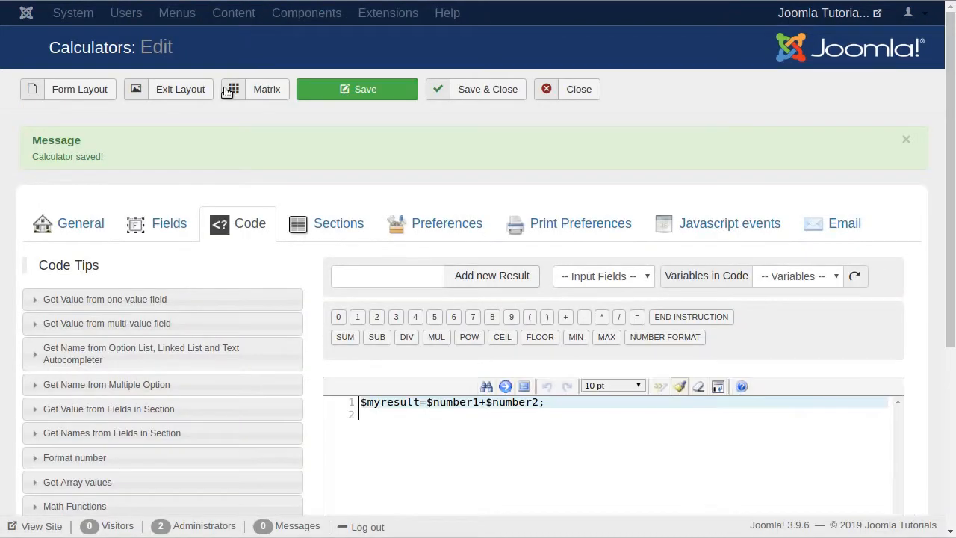
left_click(495, 95)
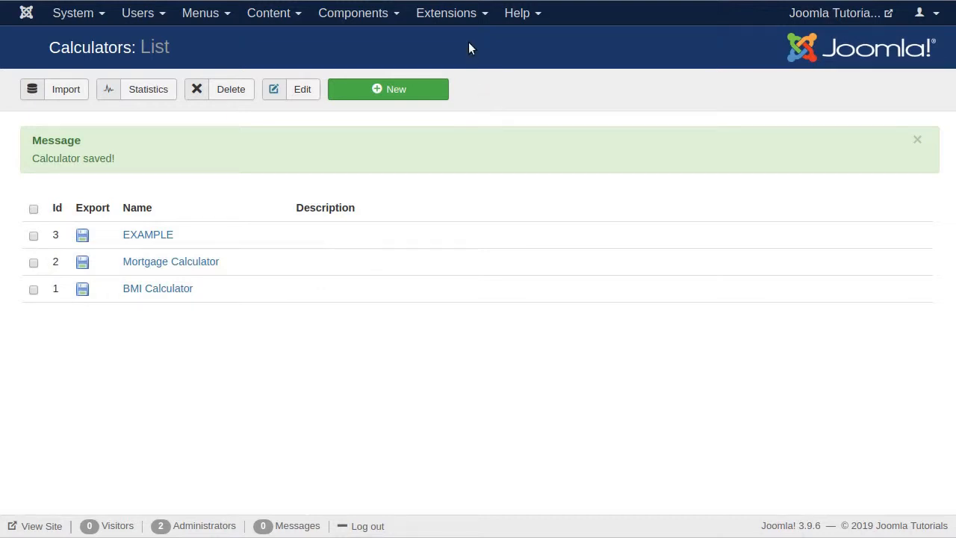
Set the calculator of the Calc Builder site module to EXAMPLE and save the module.
left_click(452, 13)
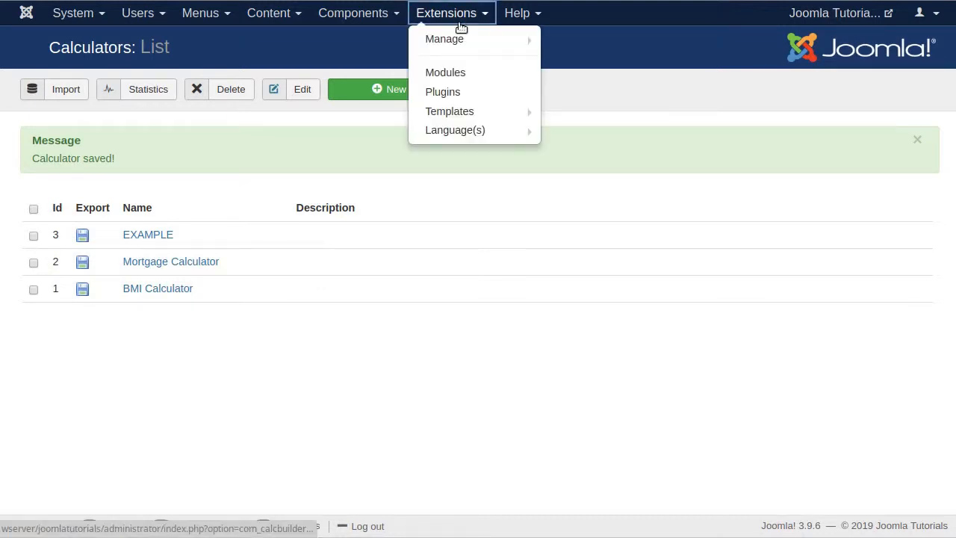
left_click(464, 78)
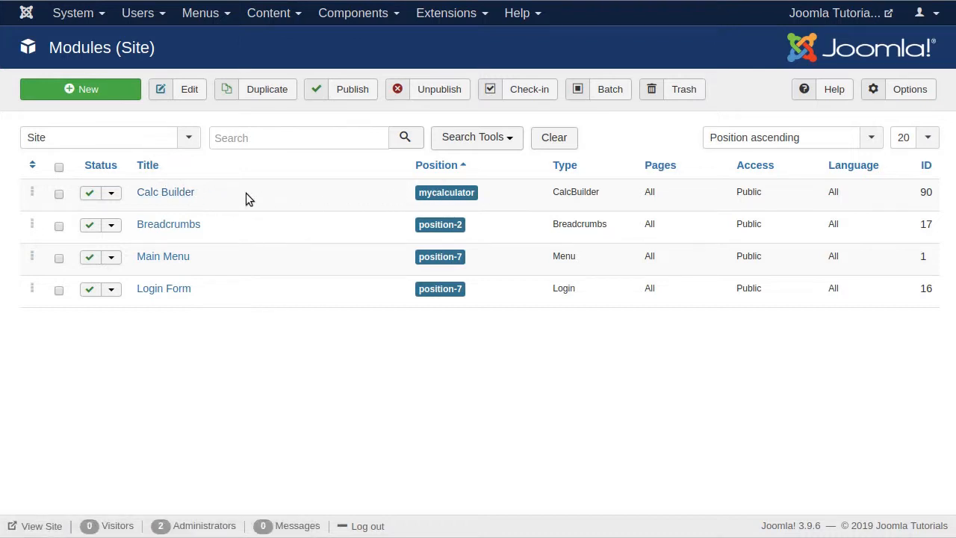
left_click(179, 196)
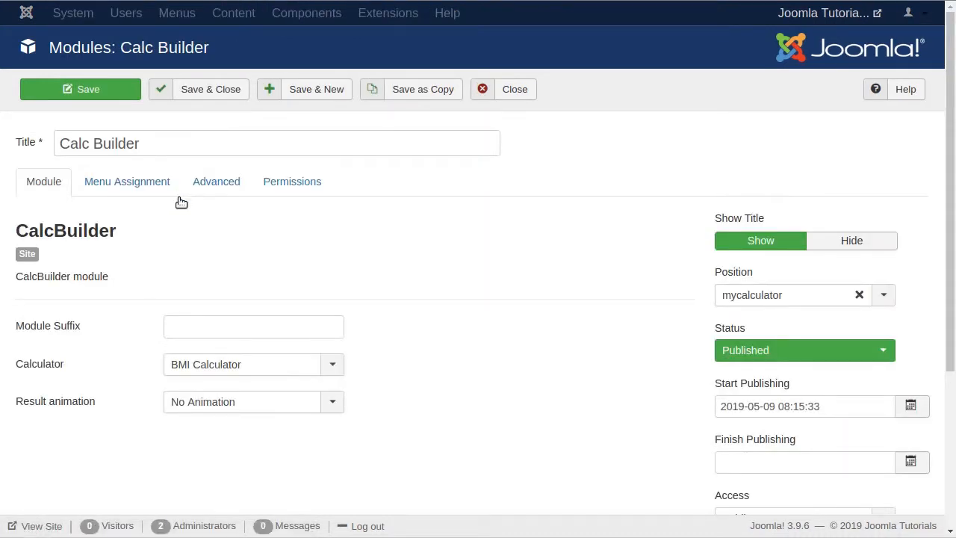
left_click(332, 366)
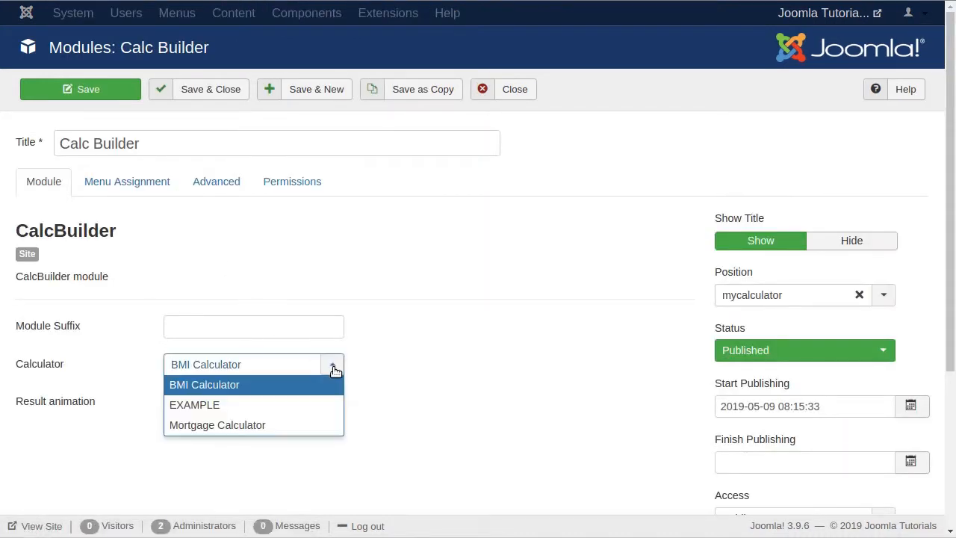
left_click(319, 404)
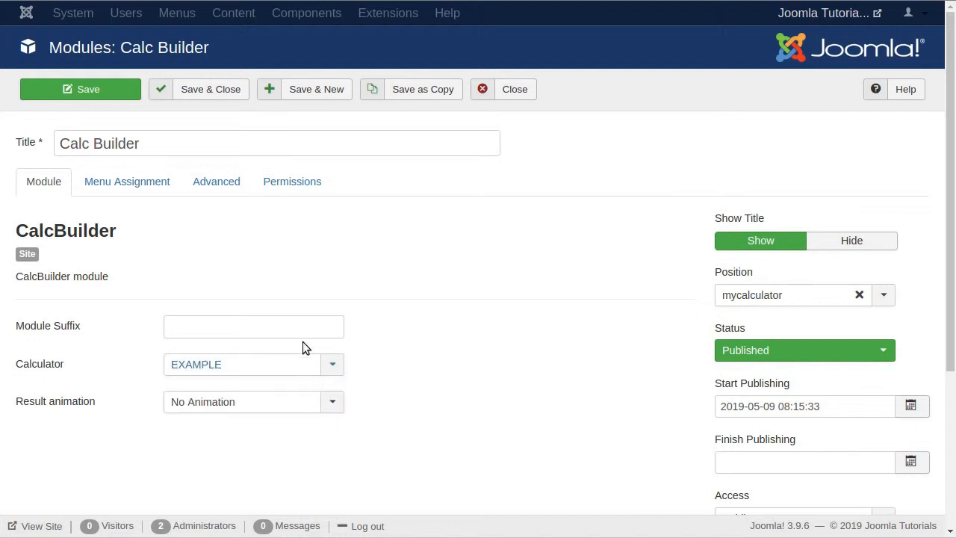
left_click(103, 90)
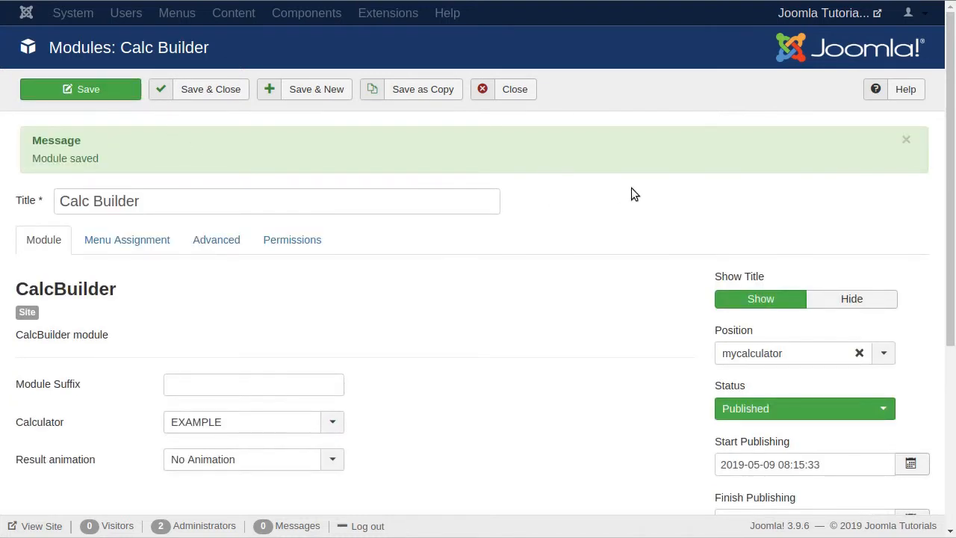
Open the Calcbuilder example page on the public site and calculate with 5 in the first field and 4 in the second.
left_click(813, 14)
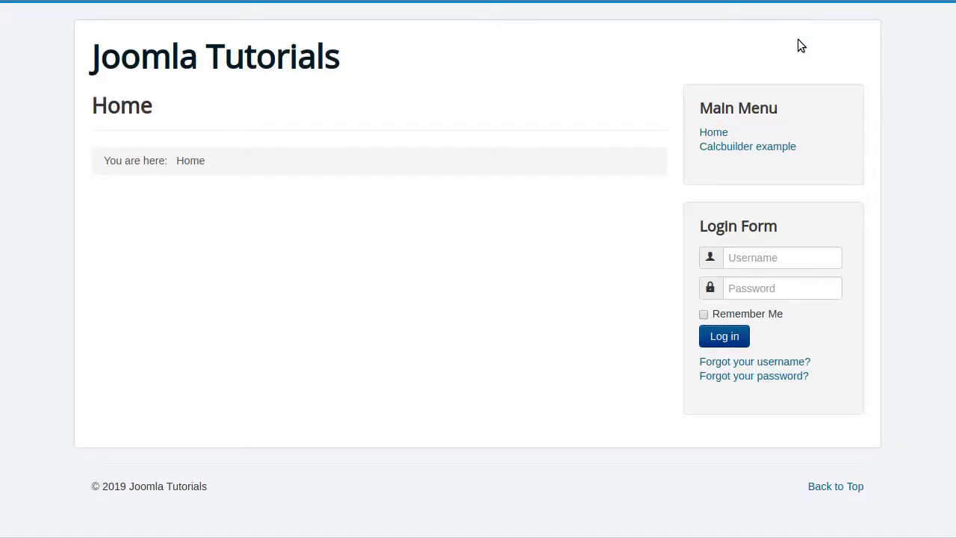
left_click(780, 148)
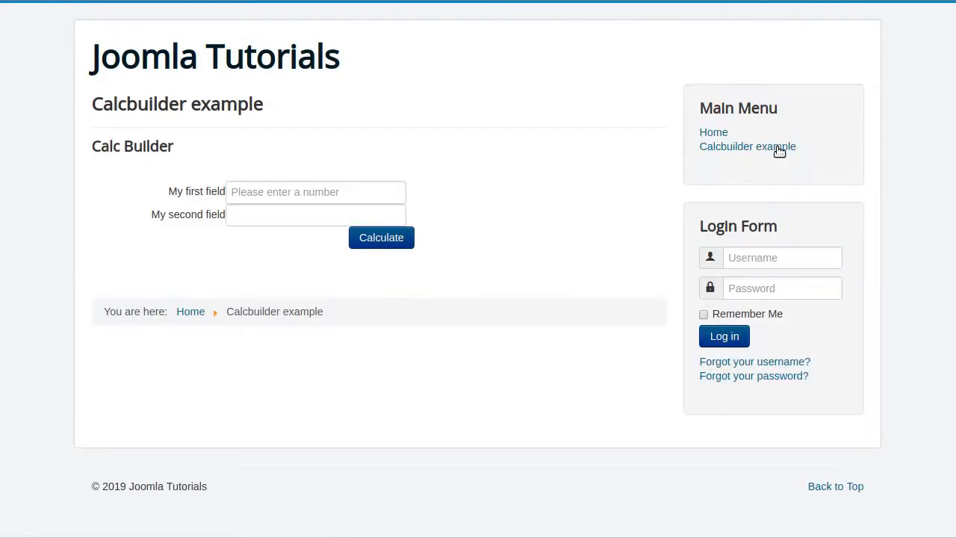
left_click(272, 198)
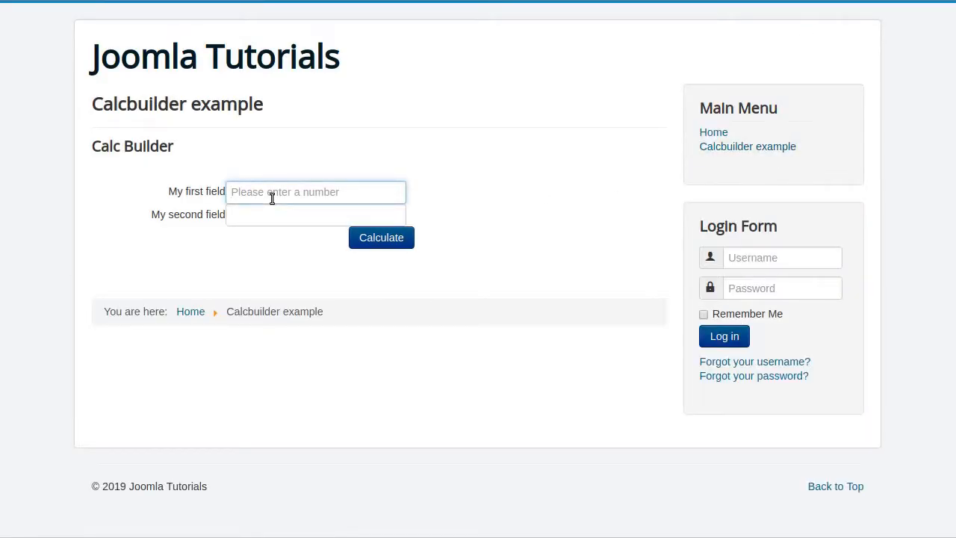
type("5")
left_click(290, 215)
type("4")
left_click(388, 241)
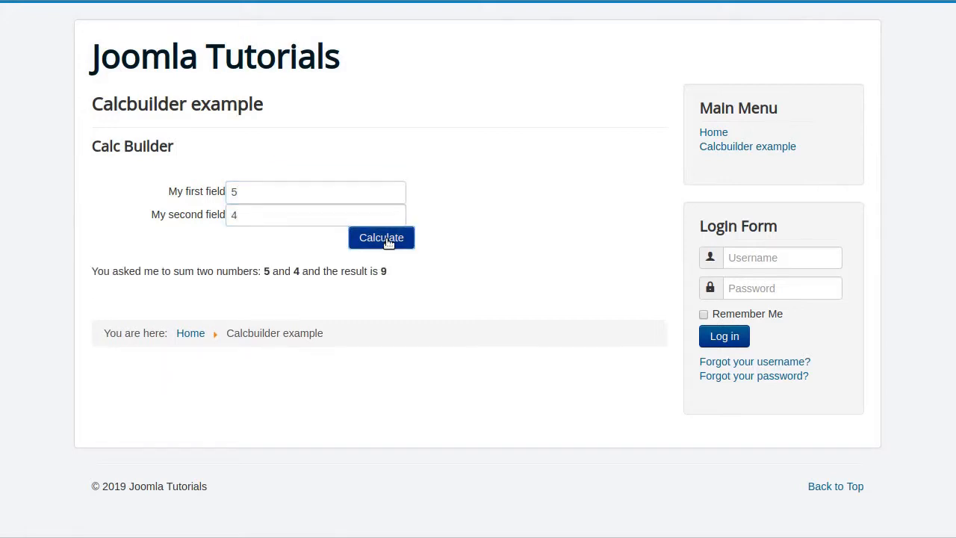
Change the second field's value to 42 and calculate again.
left_click(253, 215)
type("2")
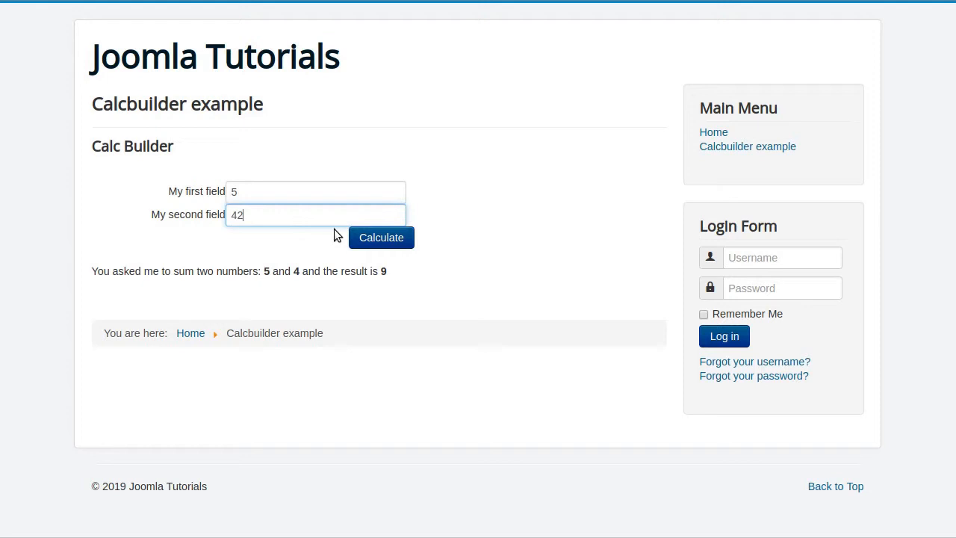
left_click(394, 238)
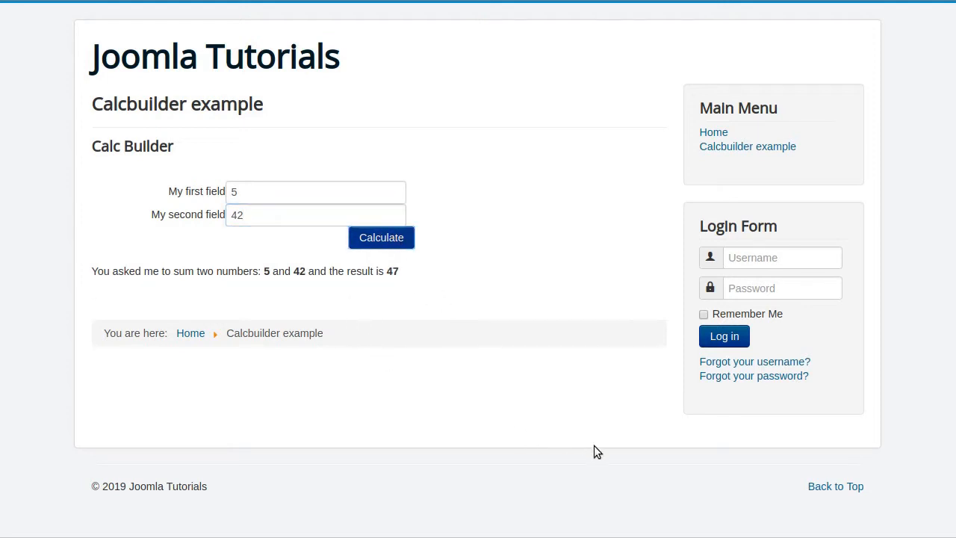